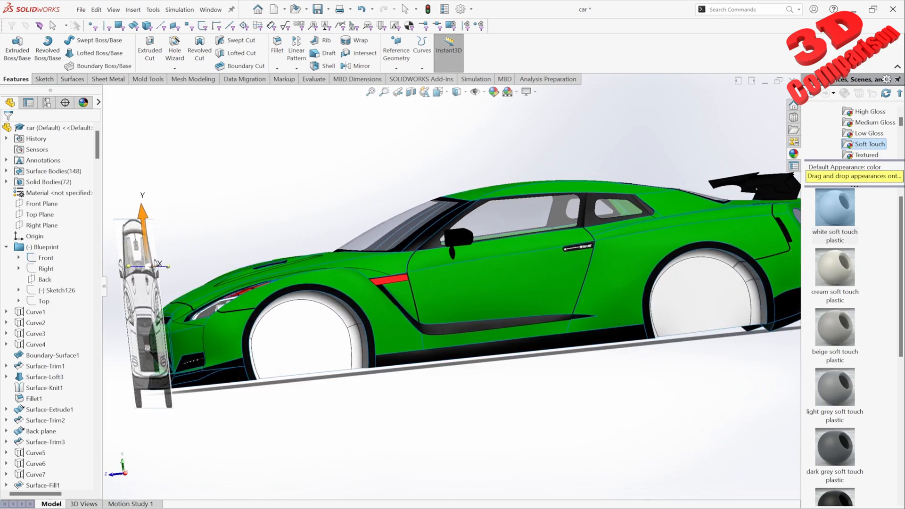
# Hide the Front sketch in the Blueprint folder so the blueprint image no longer covers the car
pyautogui.rightClick(43, 258)
pyautogui.click(55, 242)
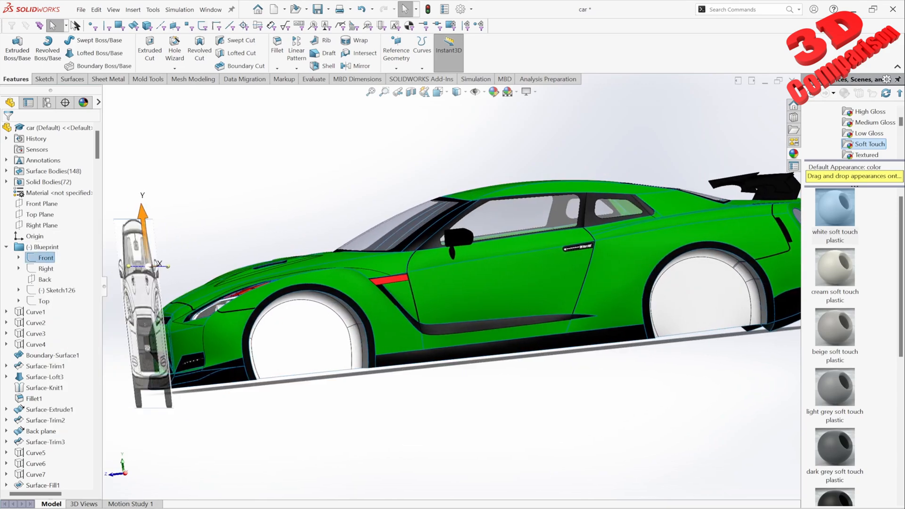
pyautogui.moveTo(358, 292); pyautogui.dragTo(495, 314, button='middle')
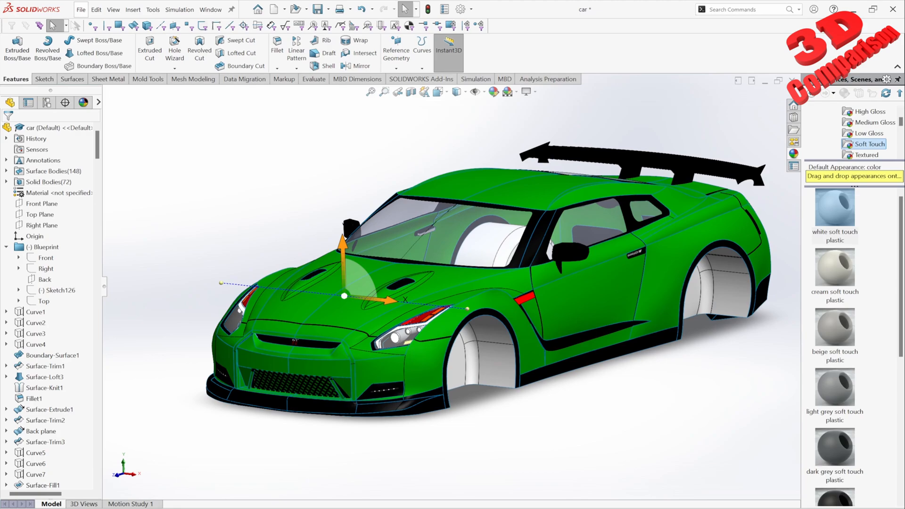
# Set up a Save As of the car part as Extended Reality Binary (*.glb) with the file name car1
pyautogui.click(81, 9)
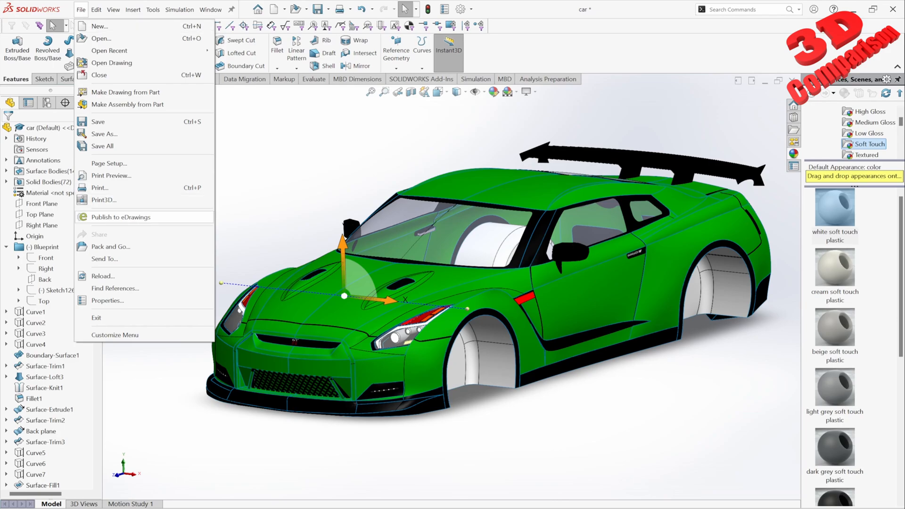
pyautogui.click(105, 133)
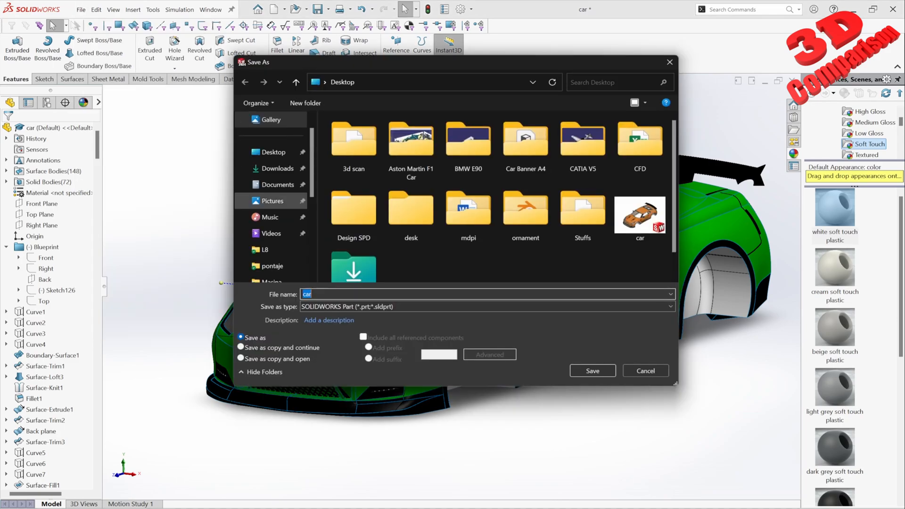
pyautogui.click(472, 307)
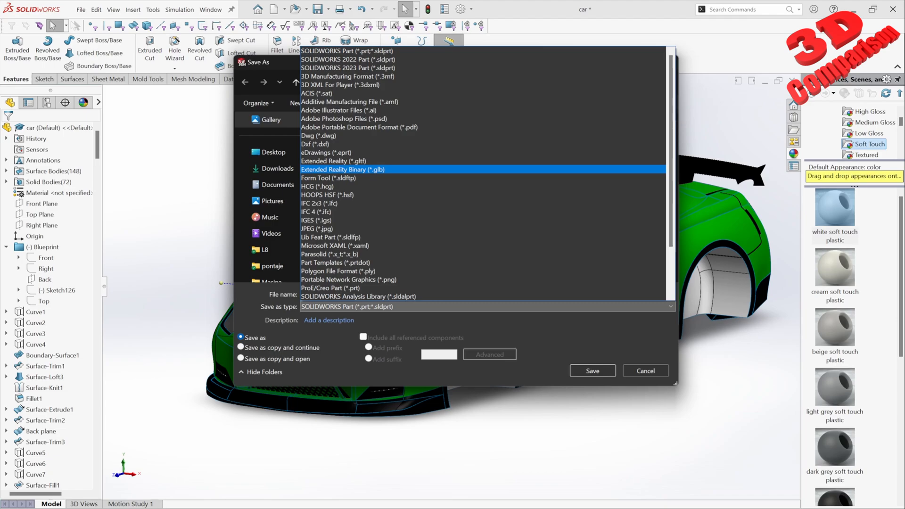
pyautogui.click(353, 170)
pyautogui.click(348, 321)
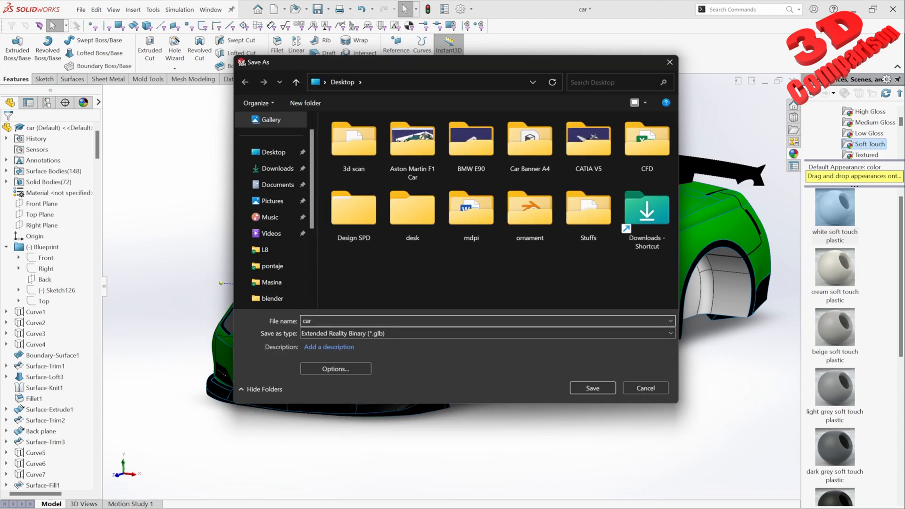
pyautogui.write('1')
# Accept the XR exporter settings with only Use Draco Compression enabled and save the file to the Desktop
pyautogui.click(336, 368)
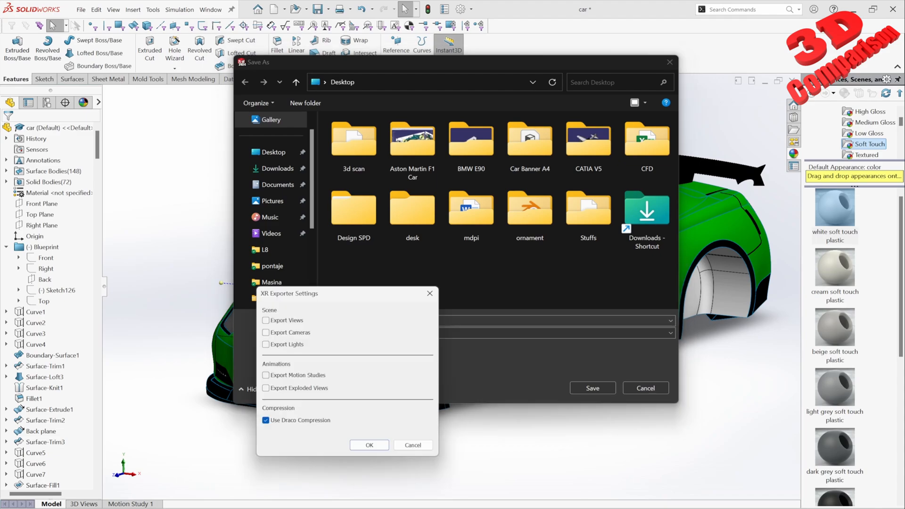
pyautogui.moveTo(348, 294); pyautogui.dragTo(204, 278)
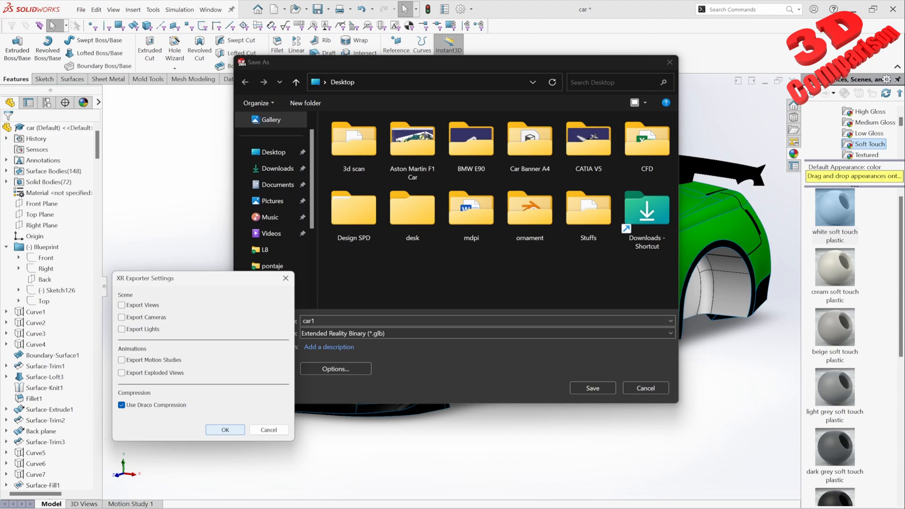
pyautogui.click(225, 430)
pyautogui.click(592, 388)
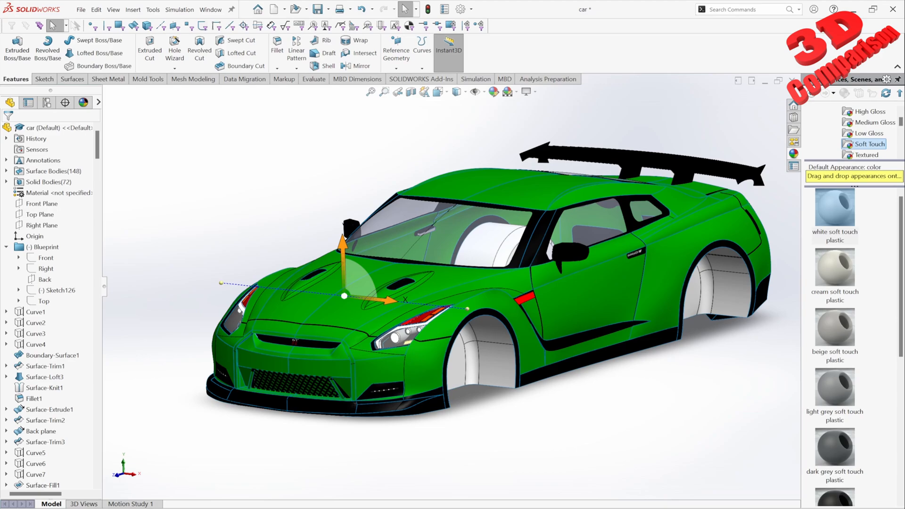
# Switch to Blender 4.3 by launching it, and dismiss its splash screen
pyautogui.press('super')
pyautogui.write('blender 4.0')
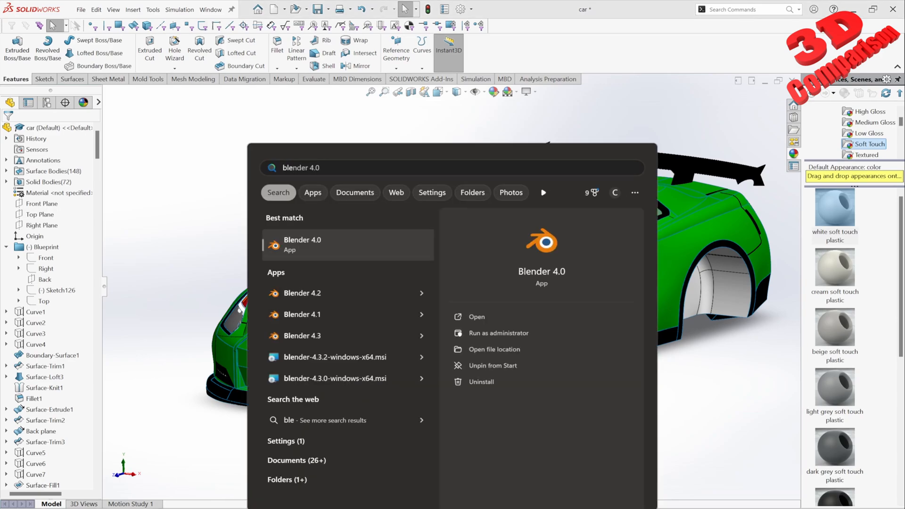
pyautogui.click(330, 336)
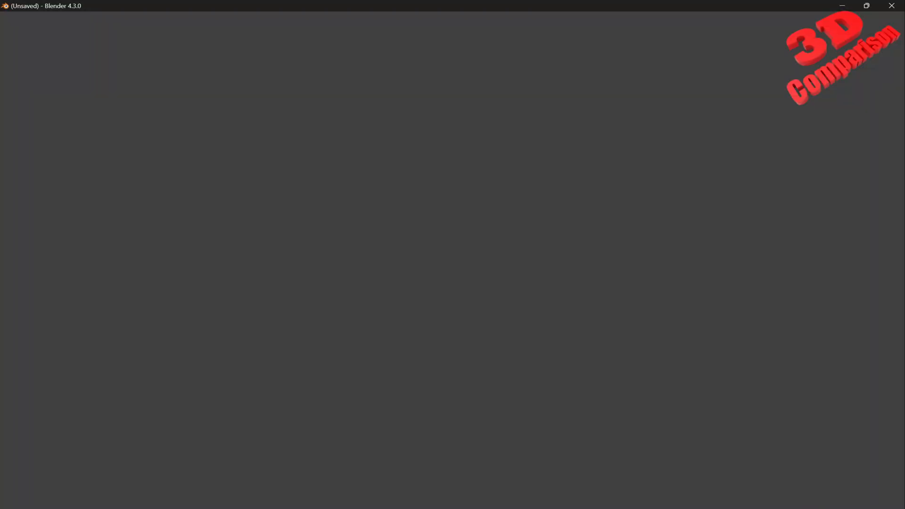
pyautogui.press('Escape')
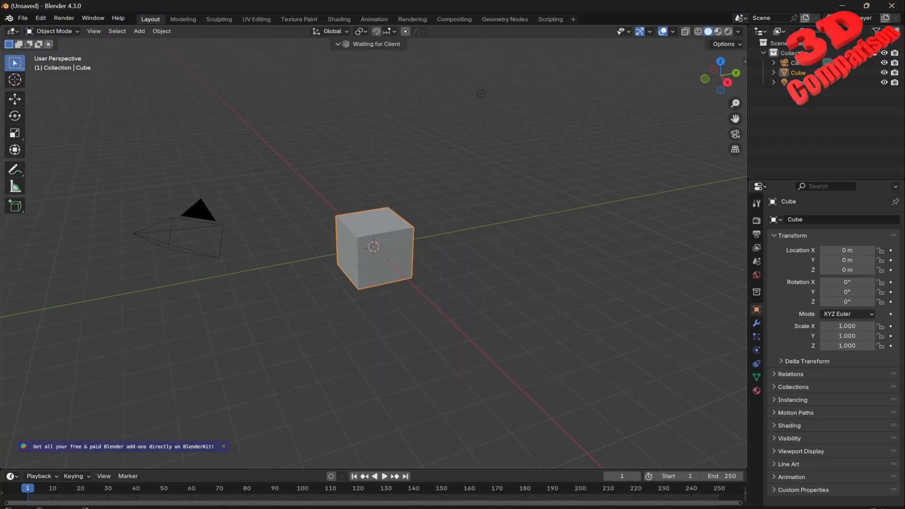
# Try to import car1.glb from the Desktop as glTF 2.0 with the default import options
pyautogui.click(22, 18)
pyautogui.moveTo(70, 157)
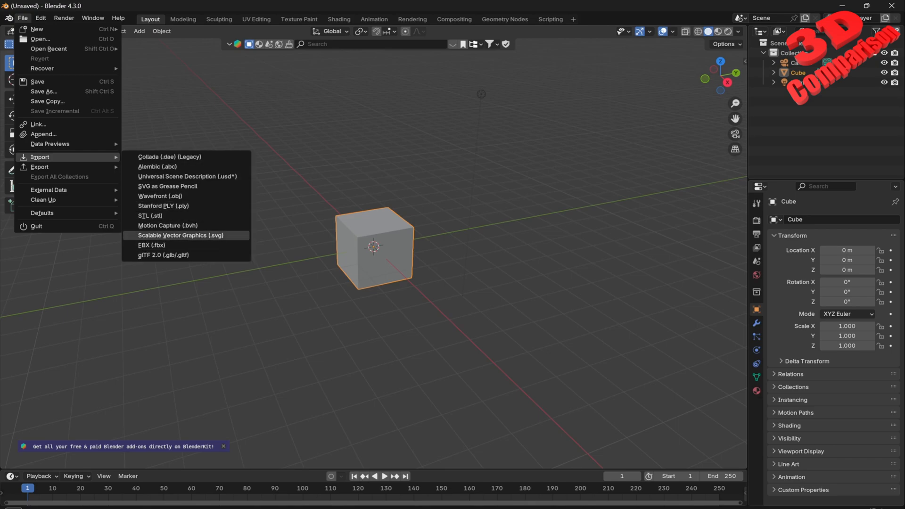
pyautogui.click(163, 254)
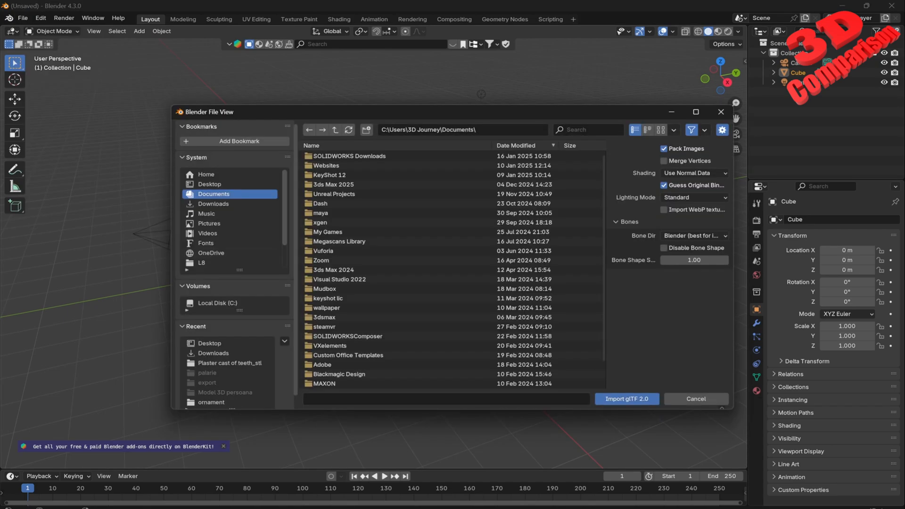
pyautogui.click(210, 183)
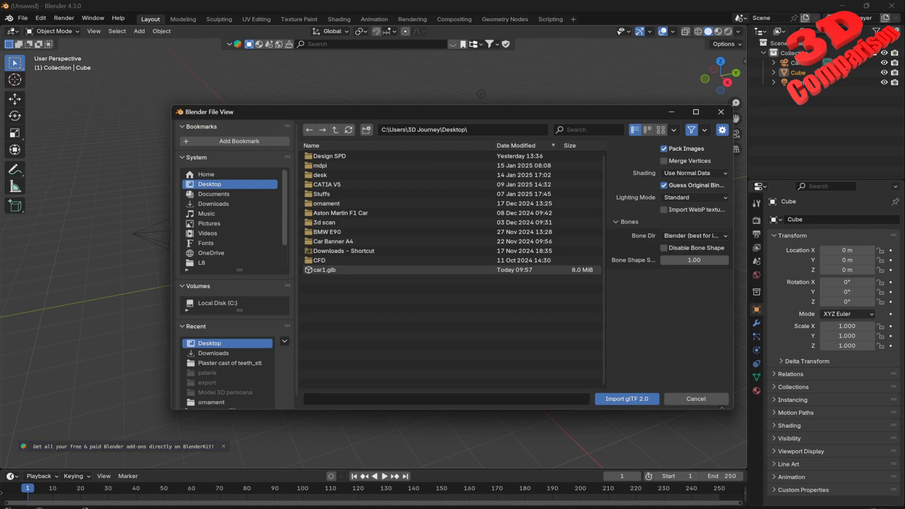
pyautogui.click(325, 270)
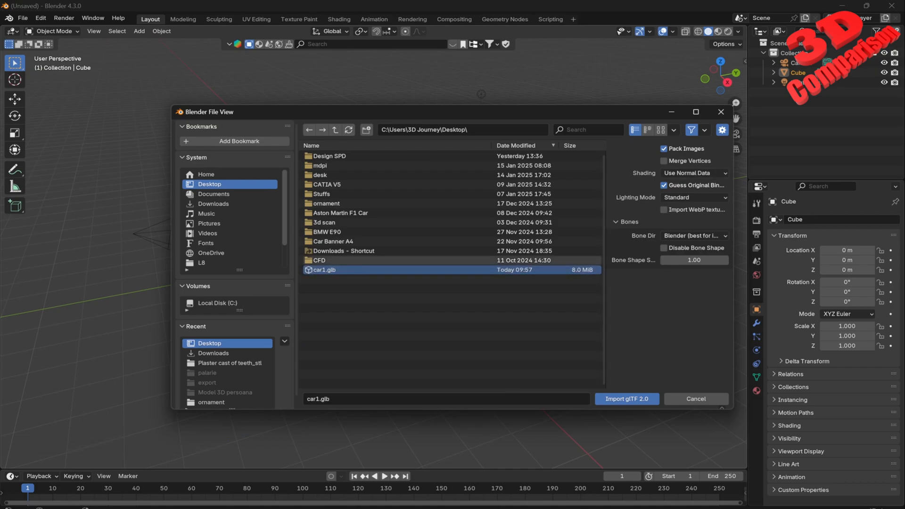
pyautogui.click(627, 399)
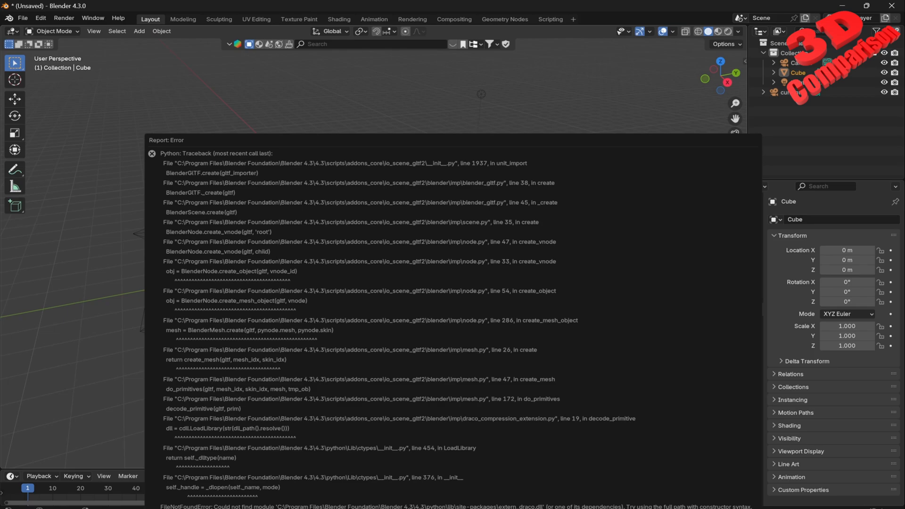
# Dismiss the error report and inspect the scene and the imported current object to check what was brought in
pyautogui.press('Escape')
pyautogui.hotkey('alt', 'a')
pyautogui.scroll(2, 374, 247)
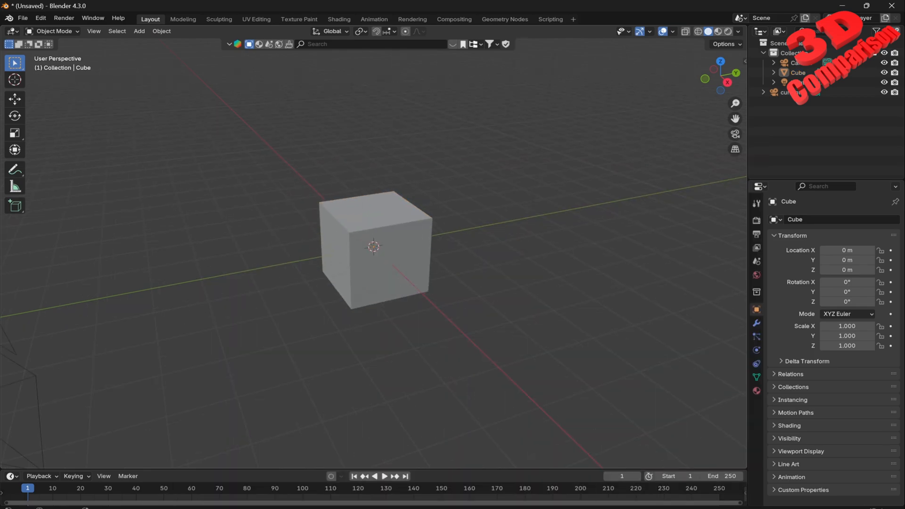
pyautogui.scroll(-6, 373, 247)
pyautogui.click(306, 265)
pyautogui.moveTo(306, 265); pyautogui.dragTo(280, 257, button='middle')
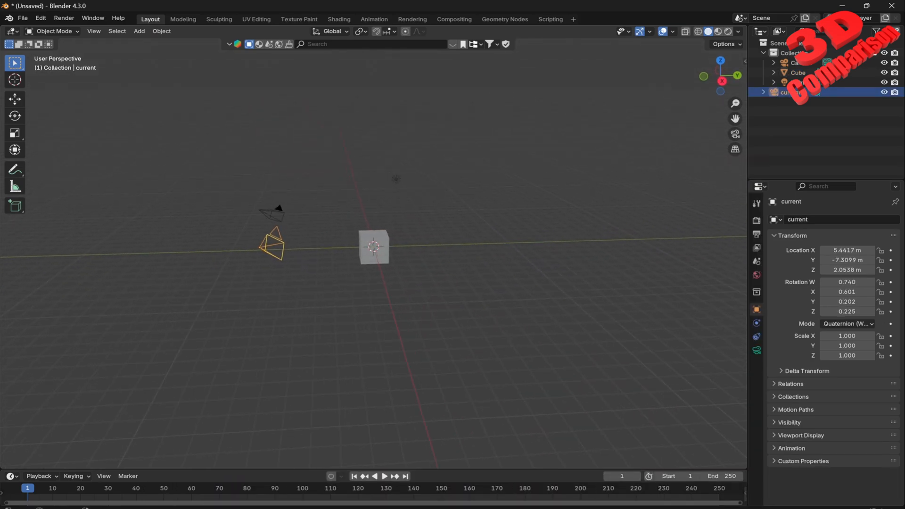
pyautogui.click(763, 93)
pyautogui.click(796, 102)
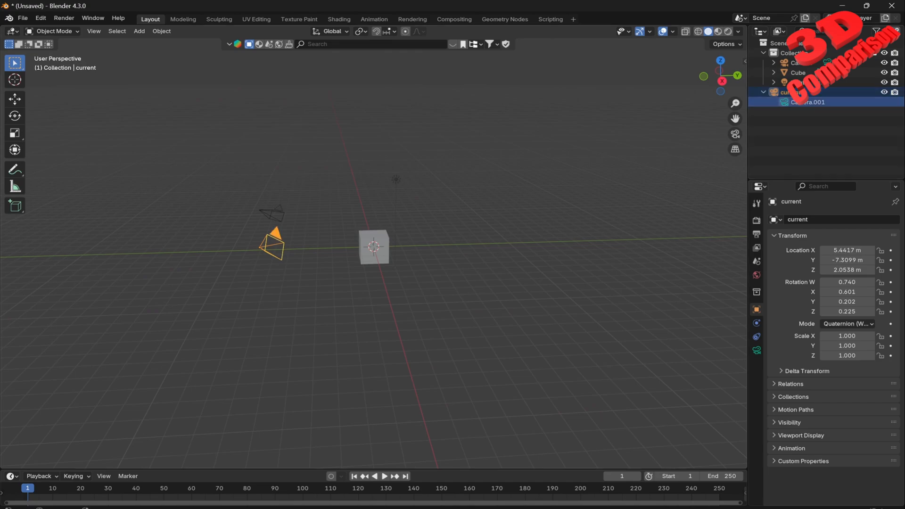
pyautogui.moveTo(472, 212); pyautogui.dragTo(481, 223, button='middle')
pyautogui.scroll(2, 482, 222)
pyautogui.scroll(3, 424, 163)
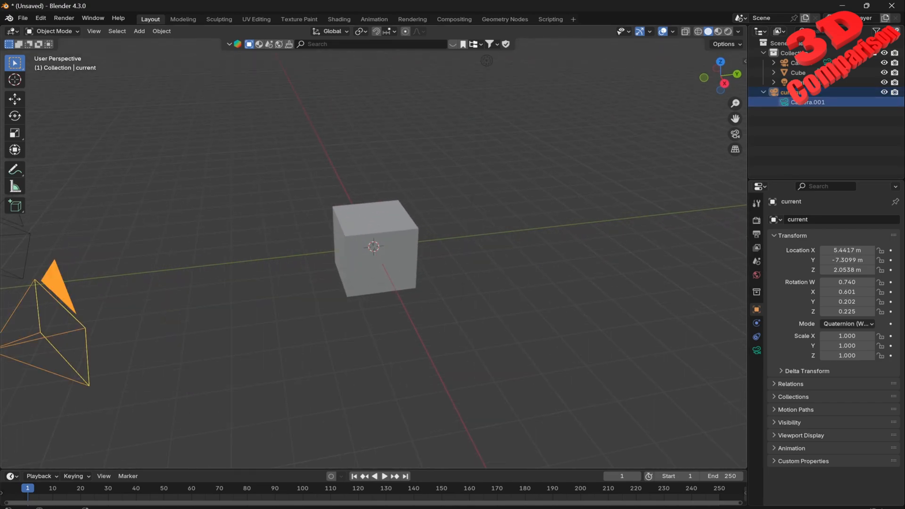
pyautogui.hotkey('alt', 'a')
# Switch to Blender 4.0 by launching it, and dismiss its splash screen
pyautogui.press('super')
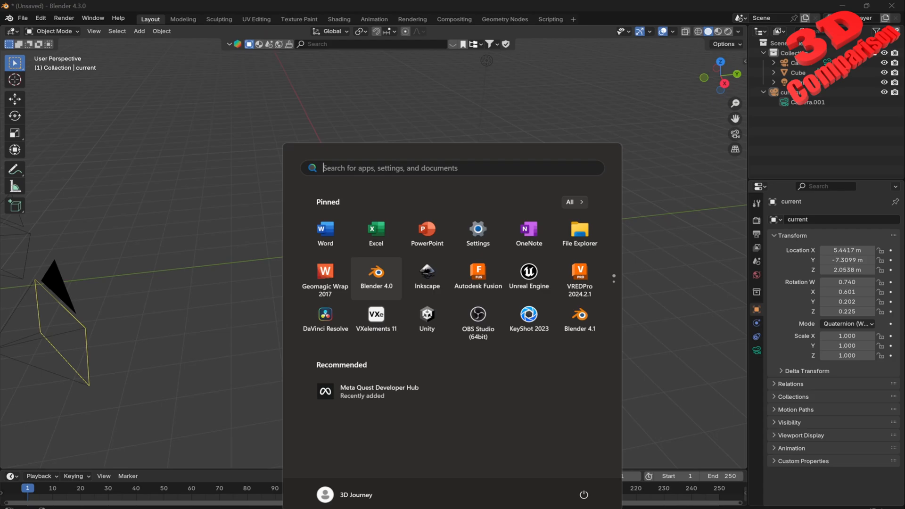
pyautogui.click(376, 279)
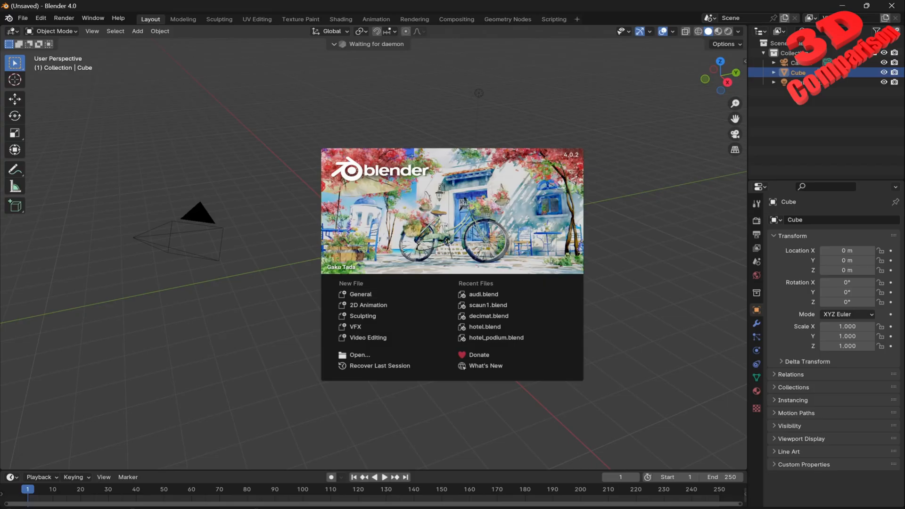
pyautogui.click(282, 207)
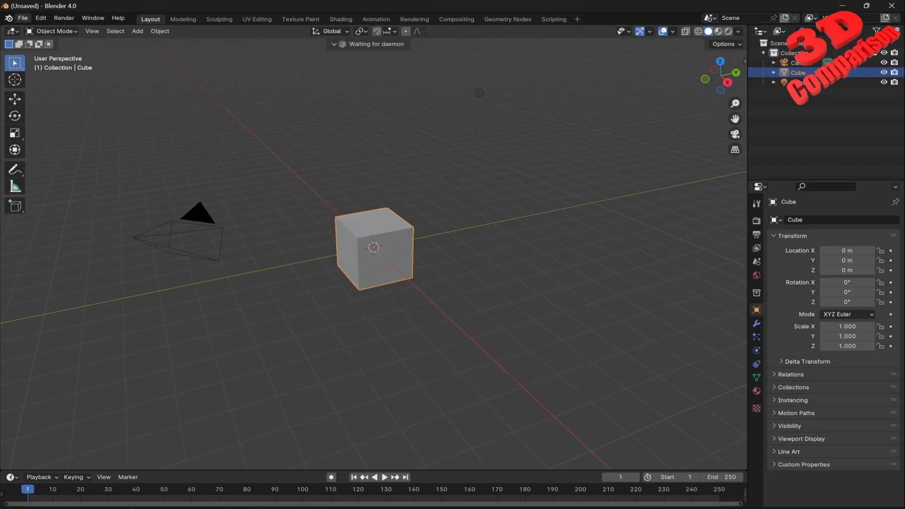
# Import car1.glb from the Desktop as glTF 2.0 with the default import options
pyautogui.click(22, 18)
pyautogui.moveTo(40, 157)
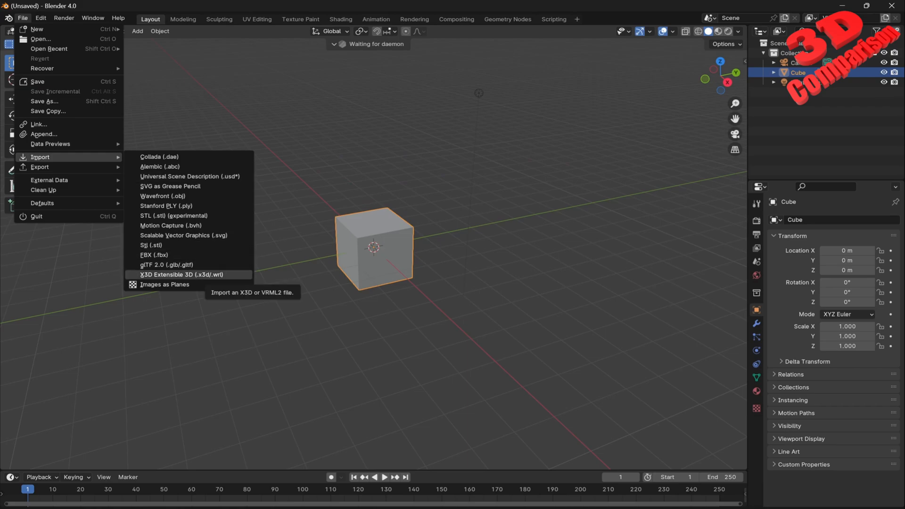
pyautogui.click(167, 265)
pyautogui.click(179, 200)
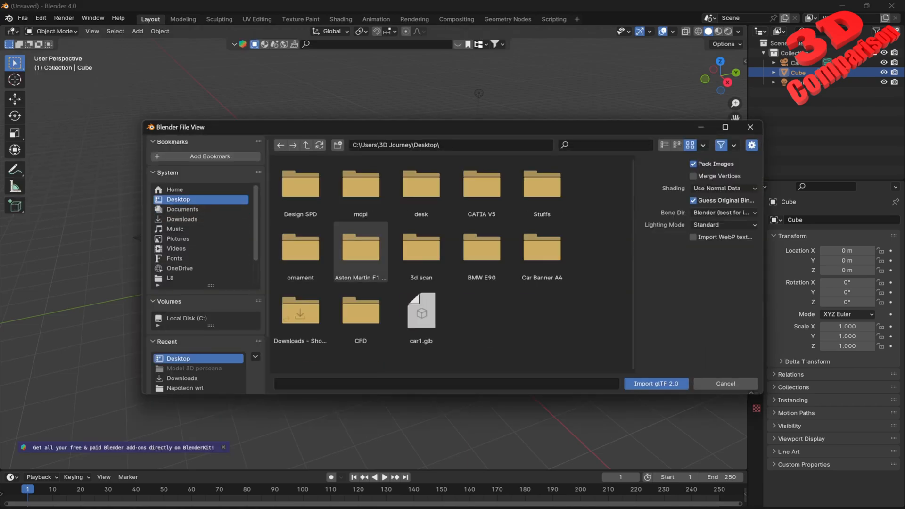
pyautogui.click(420, 312)
pyautogui.click(656, 383)
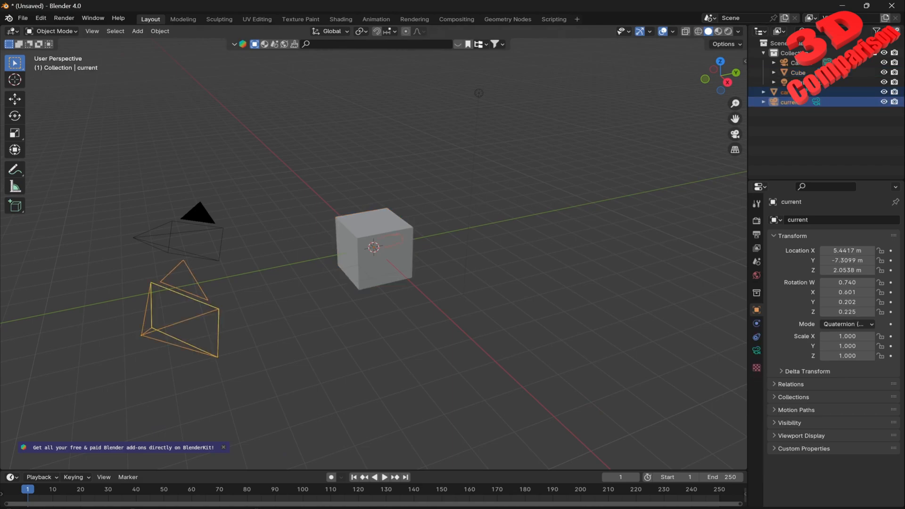
# Delete the default Cube that encloses the imported car
pyautogui.hotkey('alt', 'a')
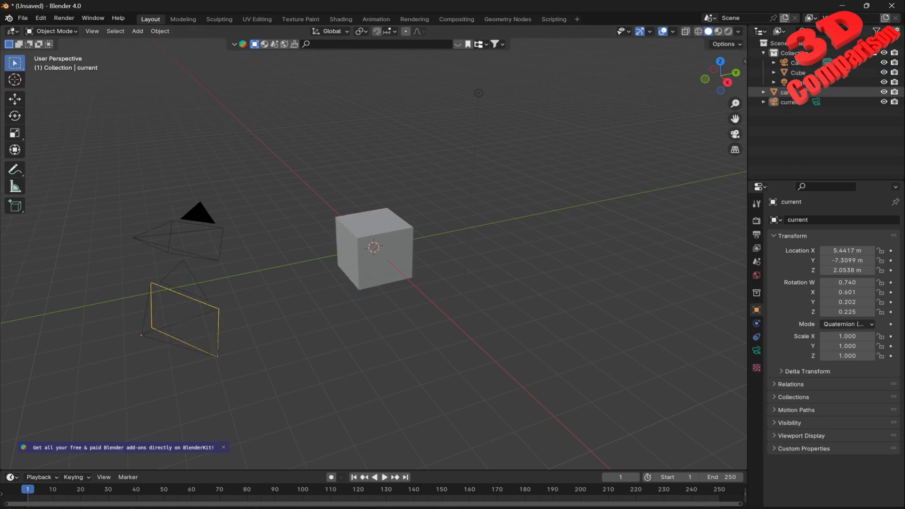
pyautogui.click(785, 92)
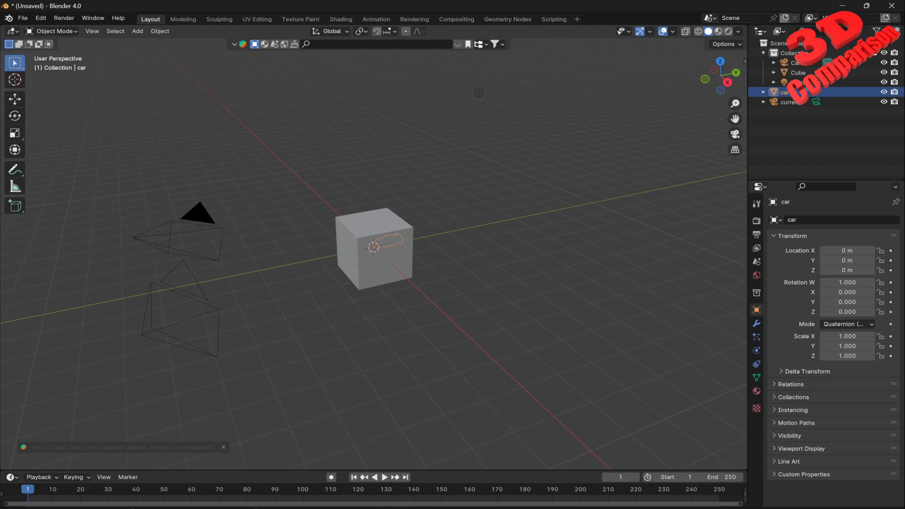
pyautogui.click(798, 73)
pyautogui.press('Delete')
pyautogui.scroll(13, 374, 249)
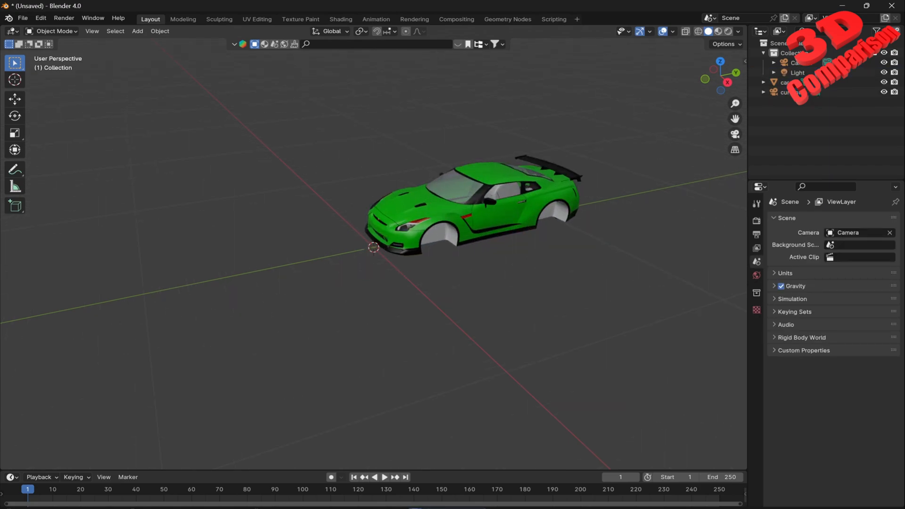
pyautogui.scroll(8, 539, 188)
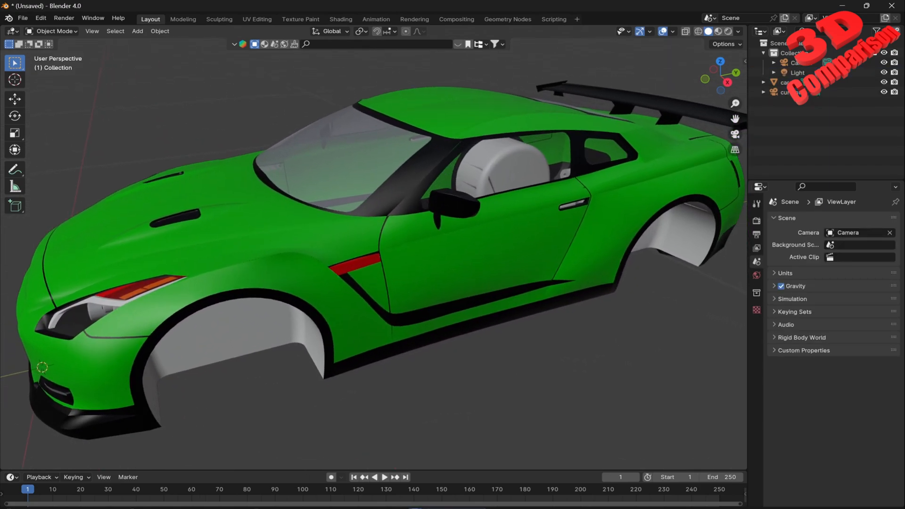
# Open the car mesh in Edit Mode and clear the selection of all its vertices
pyautogui.click(438, 255)
pyautogui.moveTo(438, 254); pyautogui.dragTo(320, 245, button='middle')
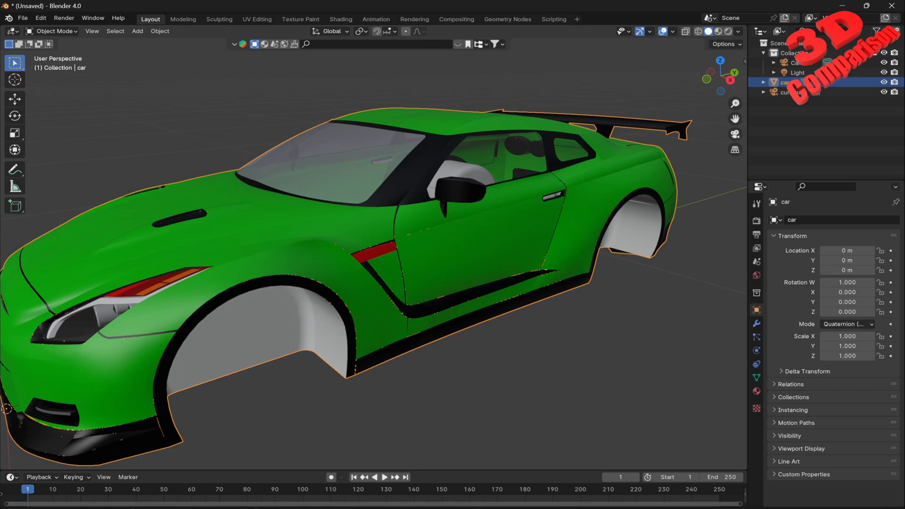
pyautogui.press('Tab')
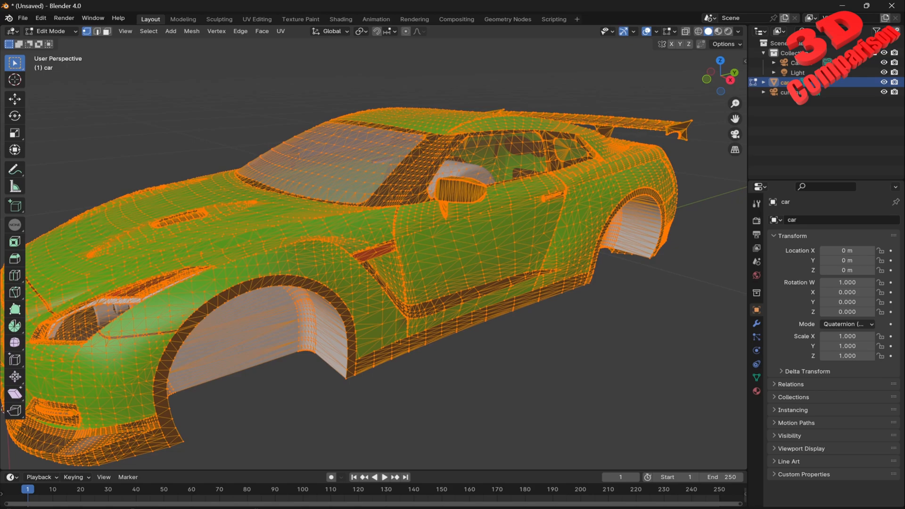
pyautogui.hotkey('alt', 'a')
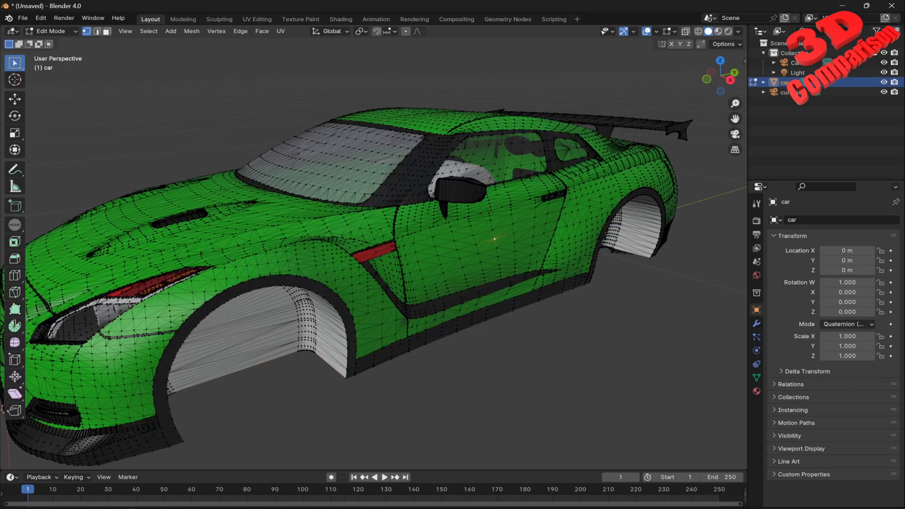
# Grow the selection outward from the single vertex in the middle of the door until it covers the whole door panel
pyautogui.press('ctrl+KP_Add')
pyautogui.press('ctrl+KP_Add')
pyautogui.press('ctrl+KP_Add')
pyautogui.press('ctrl+KP_Add')
pyautogui.press('ctrl+KP_Add')
pyautogui.press('ctrl+KP_Add')
pyautogui.press('ctrl+KP_Add')
pyautogui.press('ctrl+KP_Add')
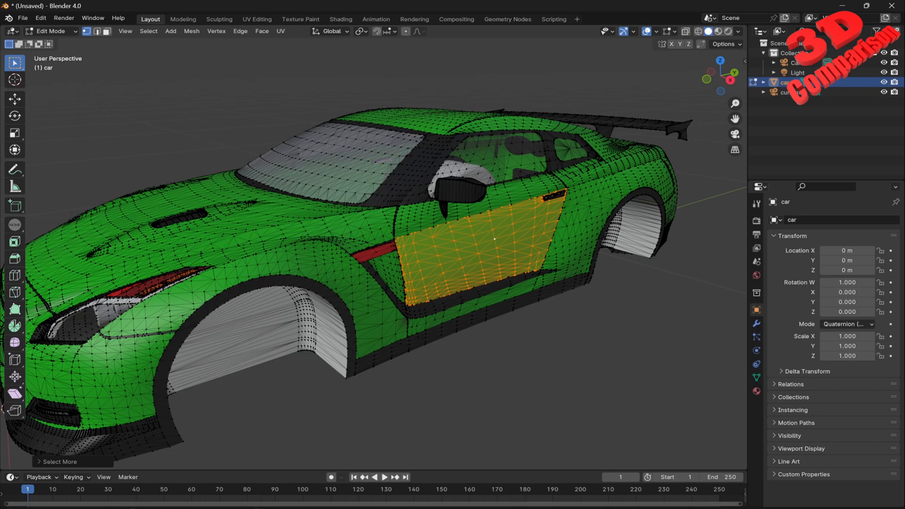
# Separate the car mesh by loose parts, return to Object Mode and select the door panel as its own object
pyautogui.press('p')
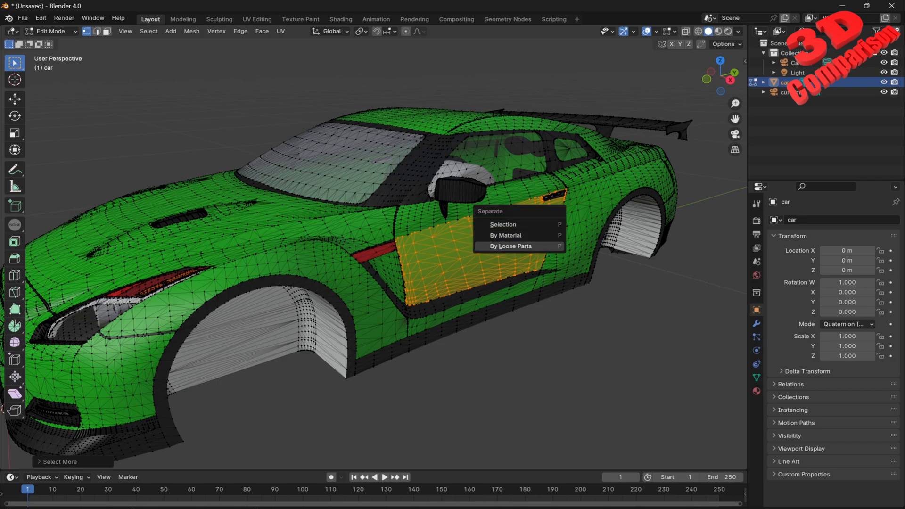
pyautogui.click(510, 246)
pyautogui.press('Tab')
pyautogui.hotkey('alt', 'a')
pyautogui.click(504, 248)
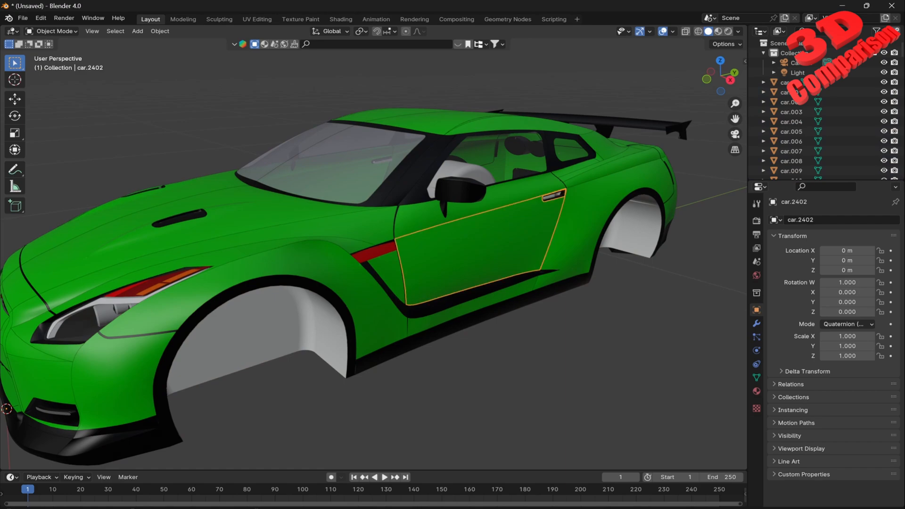
pyautogui.press('g')
pyautogui.press('Escape')
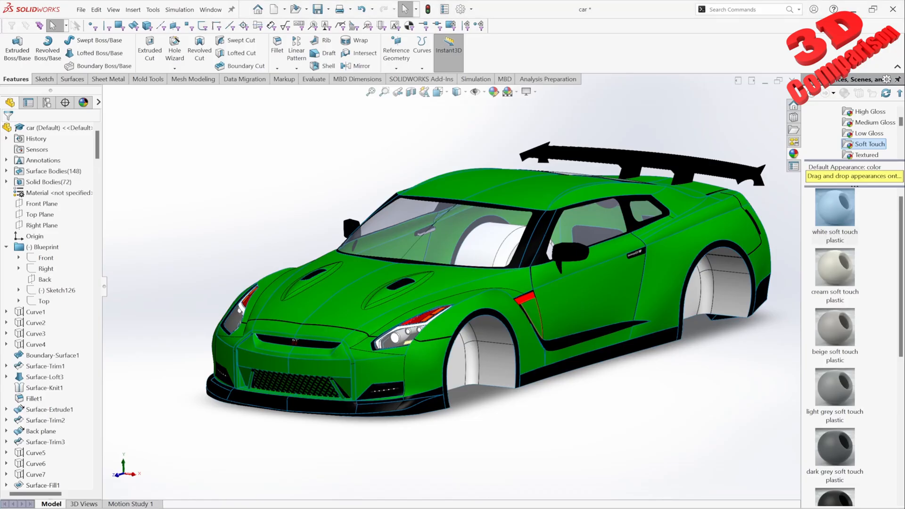
# Switch to SOLIDWORKS, select the lower door face and examine its split-line boundaries from several angles
pyautogui.click(589, 292)
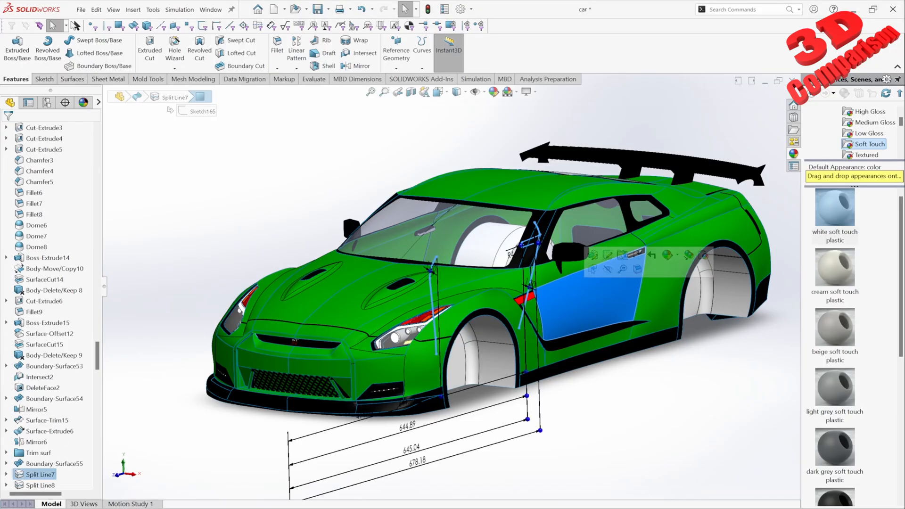
pyautogui.moveTo(577, 287); pyautogui.dragTo(460, 287, button='middle')
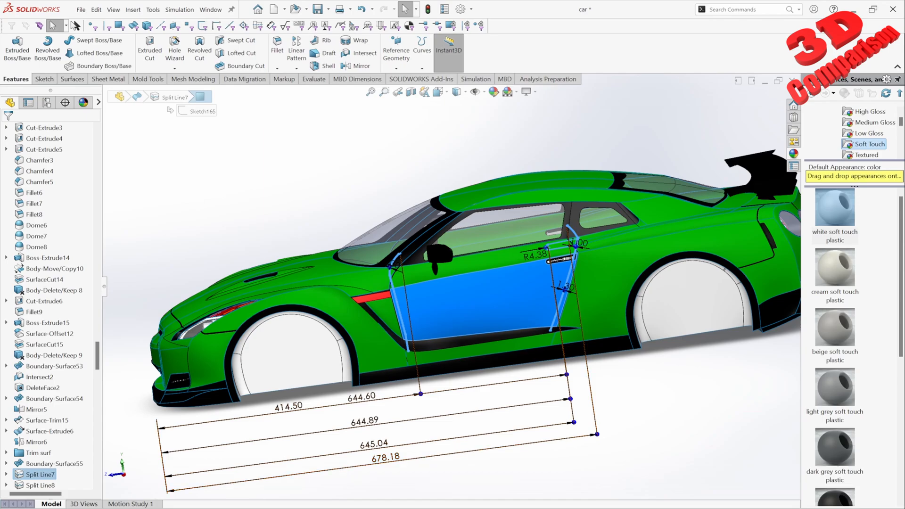
pyautogui.moveTo(452, 301); pyautogui.dragTo(524, 279, button='middle')
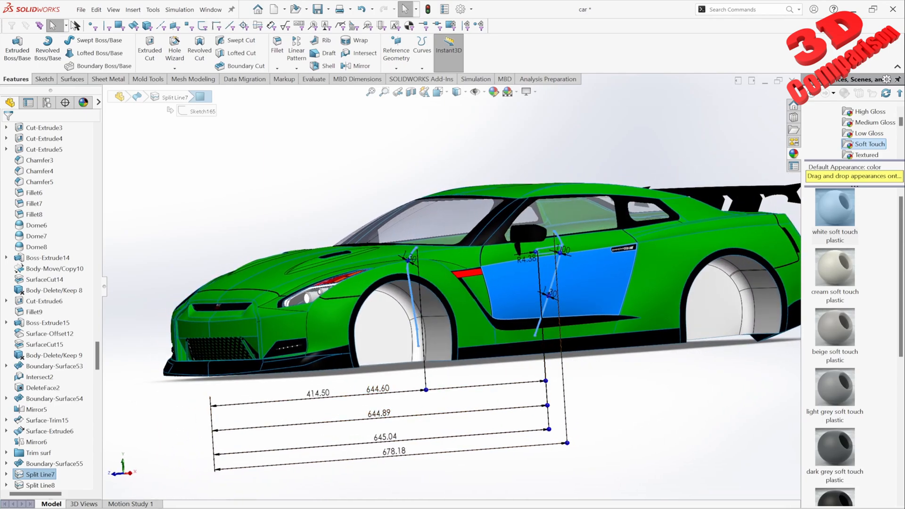
pyautogui.scroll(1, 606, 293)
pyautogui.moveTo(606, 293); pyautogui.dragTo(580, 307, button='middle')
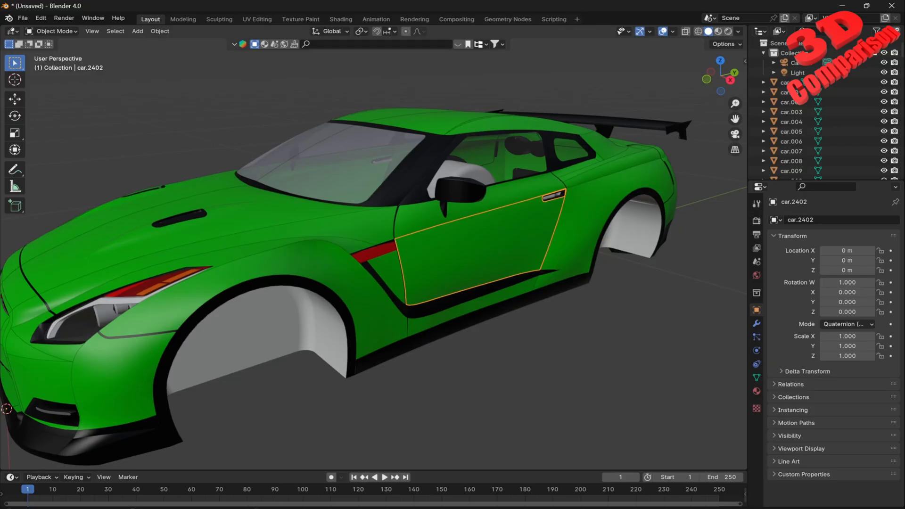
# Switch to Blender, place the 3D cursor on the door panel's front edge and set the panel's origin to it
pyautogui.moveTo(386, 264); pyautogui.dragTo(361, 263, button='middle')
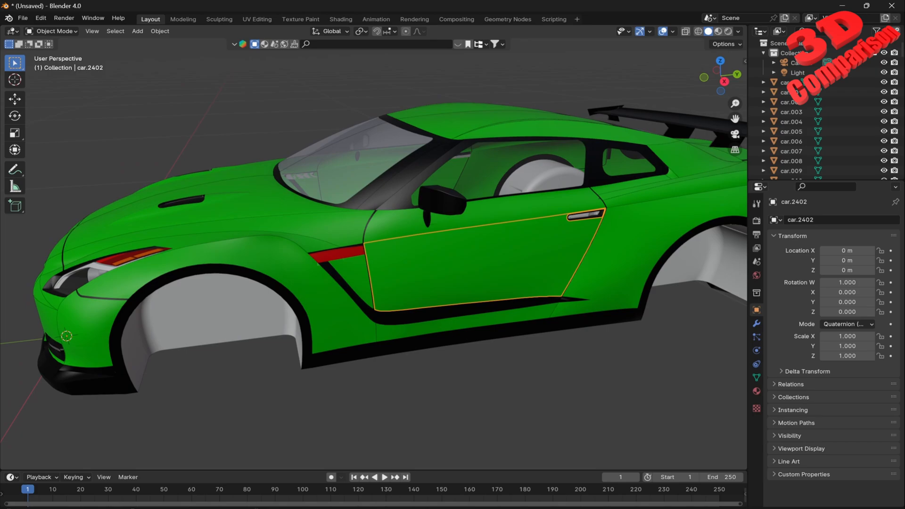
pyautogui.keyDown('shift'); pyautogui.rightClick(370, 282); pyautogui.keyUp('shift')
pyautogui.click(160, 31)
pyautogui.moveTo(178, 52)
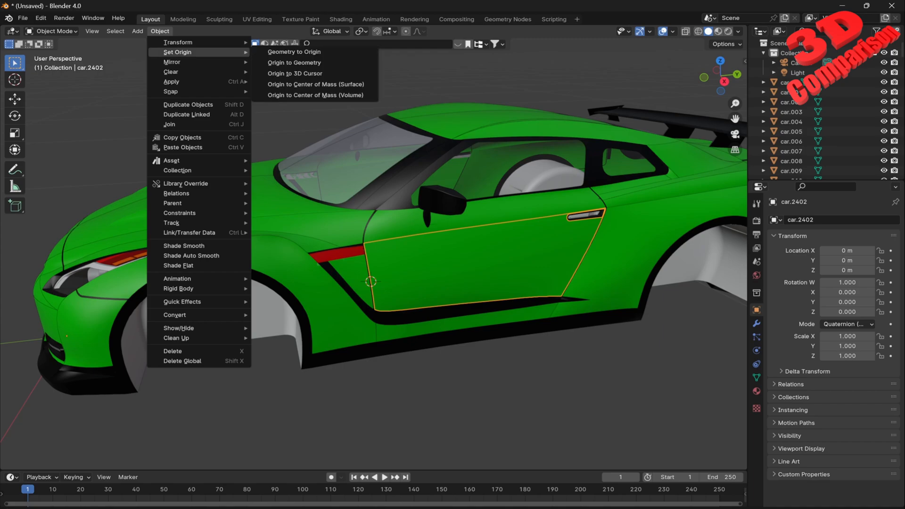
pyautogui.click(295, 73)
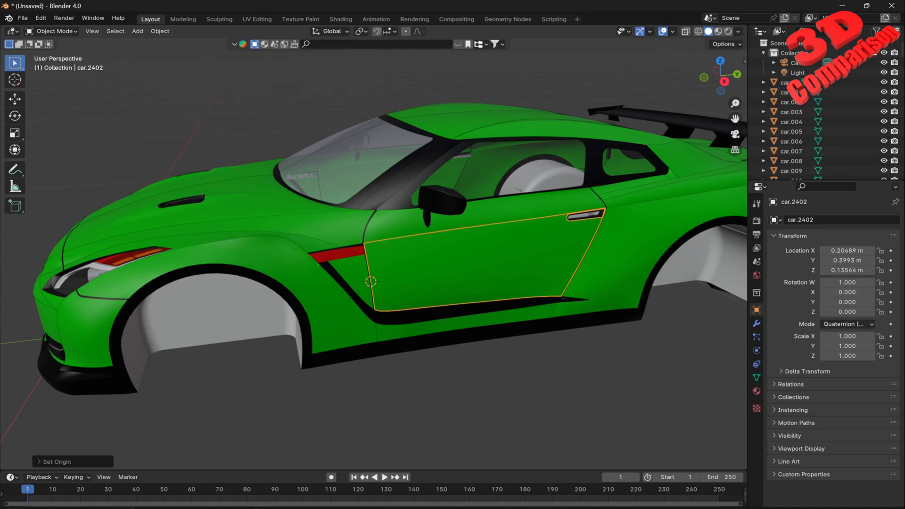
# Try swinging the door panel open about the global Z axis
pyautogui.scroll(-1, 377, 311)
pyautogui.press('r')
pyautogui.press('z')
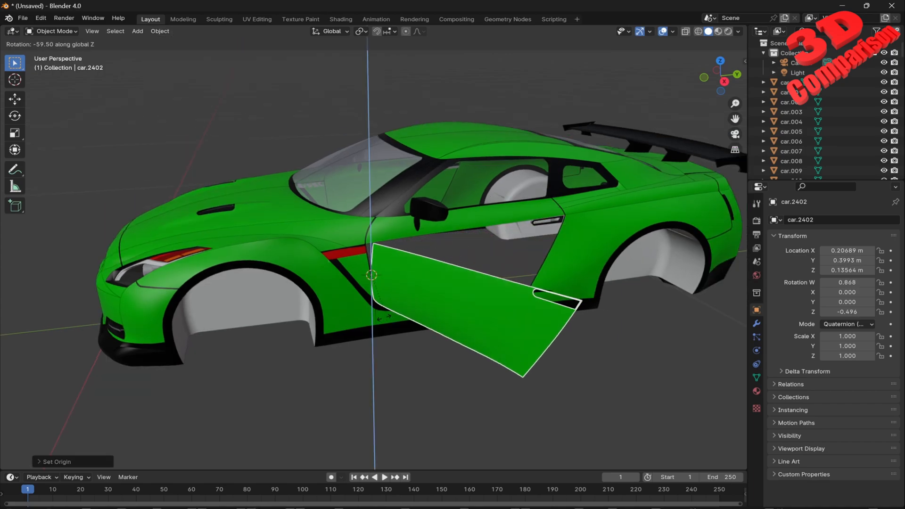
pyautogui.rightClick(400, 289)
# Parent the door handle's surround and adjoining handle pieces to the door panel using Object (Keep Transform)
pyautogui.moveTo(400, 289); pyautogui.dragTo(325, 275, button='middle')
pyautogui.scroll(5, 325, 274)
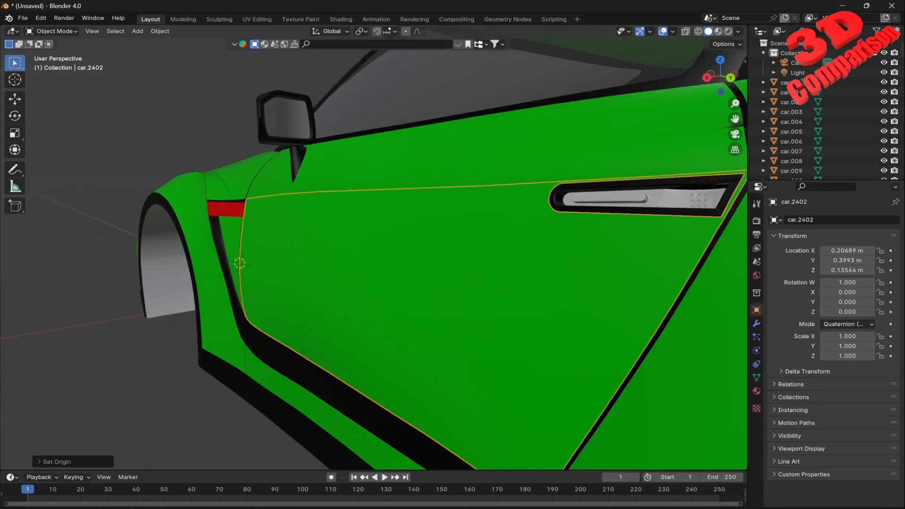
pyautogui.click(634, 199)
pyautogui.click(634, 198)
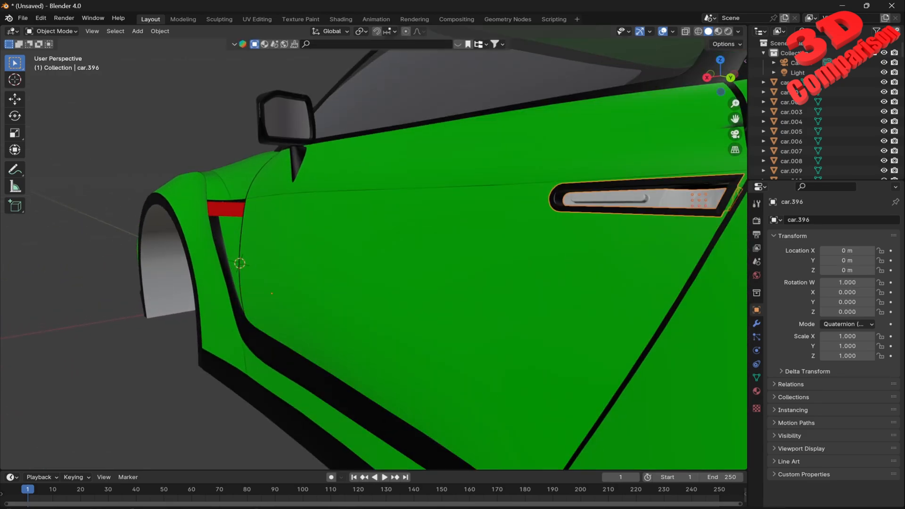
pyautogui.click(634, 199)
pyautogui.hotkey('ctrl', 'p')
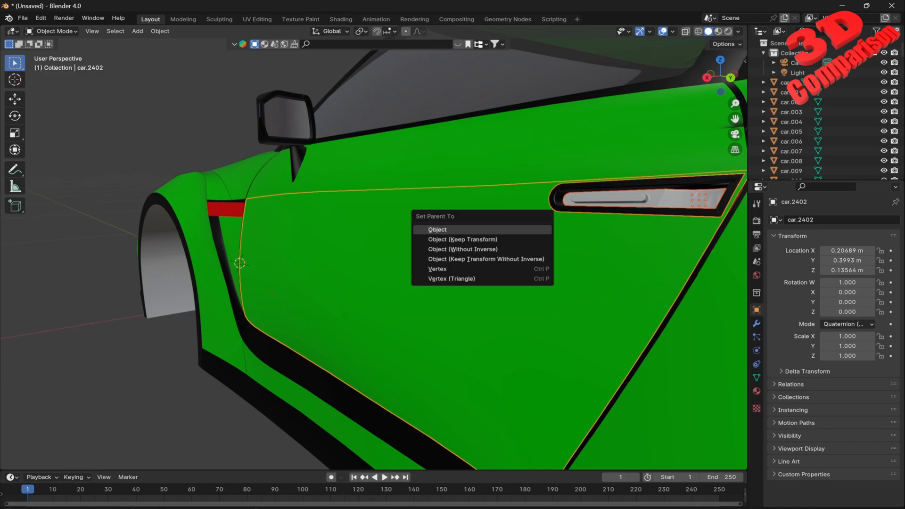
pyautogui.click(463, 240)
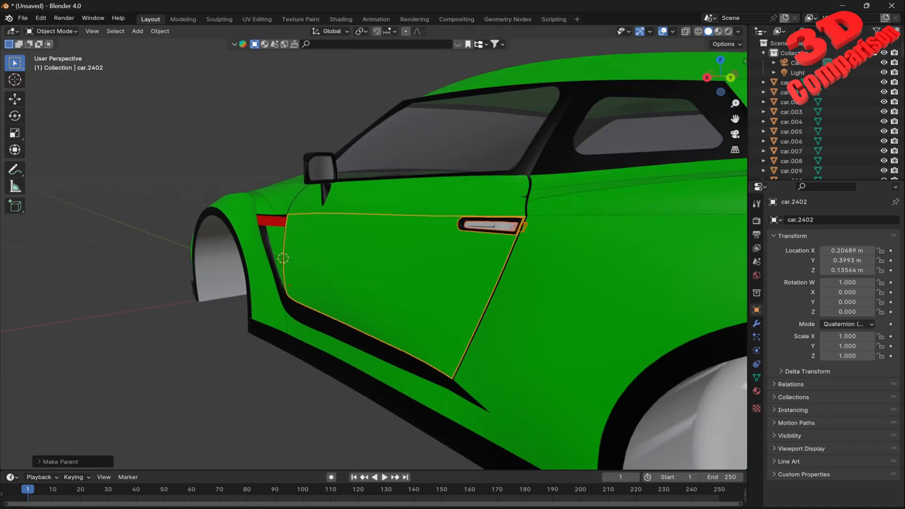
# Try rotating the door panel about the global Z axis to test which handle pieces follow it
pyautogui.scroll(-3, 462, 239)
pyautogui.press('r')
pyautogui.press('z')
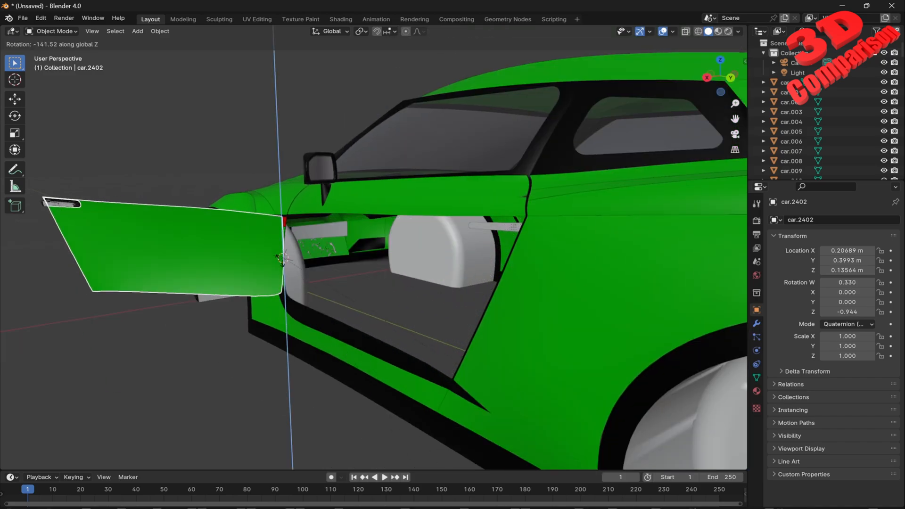
pyautogui.rightClick(307, 262)
# Parent the handle's light-coloured grip pieces to the door panel using Object (Keep Transform)
pyautogui.click(490, 226)
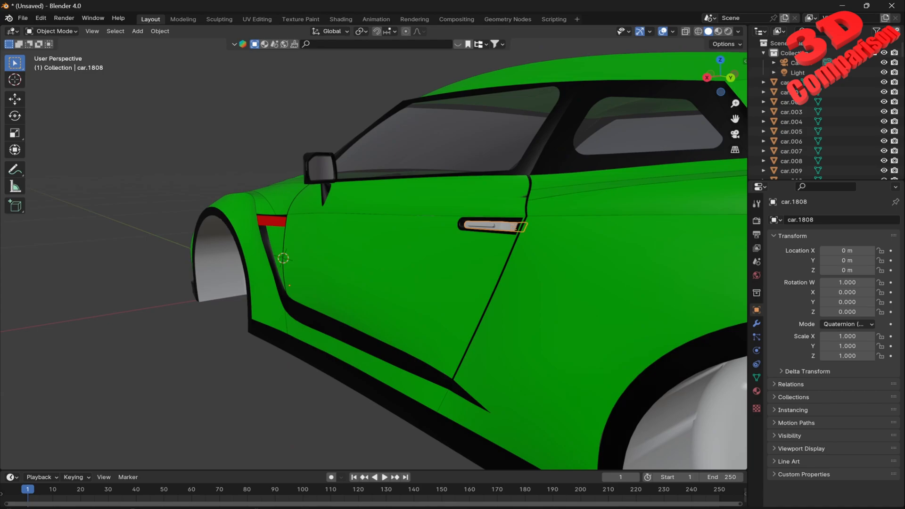
pyautogui.keyDown('shift'); pyautogui.click(383, 259); pyautogui.keyUp('shift')
pyautogui.hotkey('ctrl', 'p')
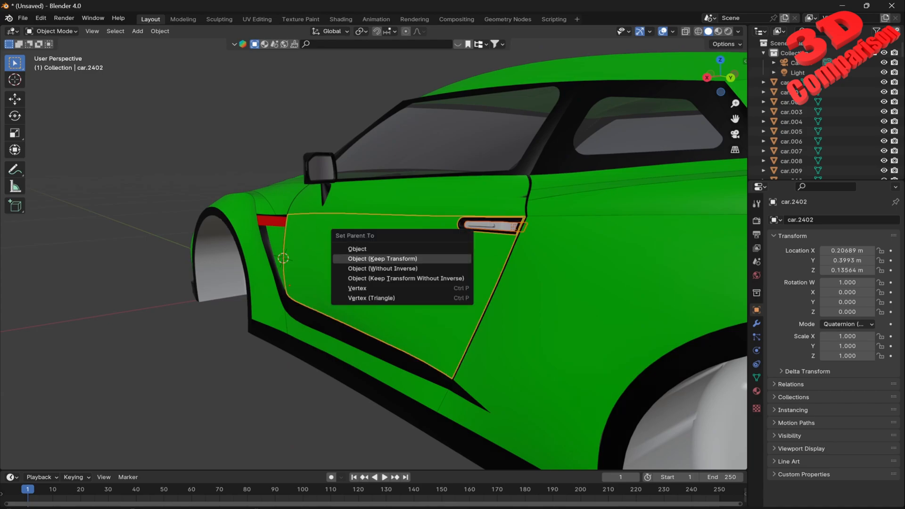
pyautogui.click(382, 258)
# Try rotating the door panel about the global Z axis with the handle grip attached
pyautogui.press('r')
pyautogui.press('z')
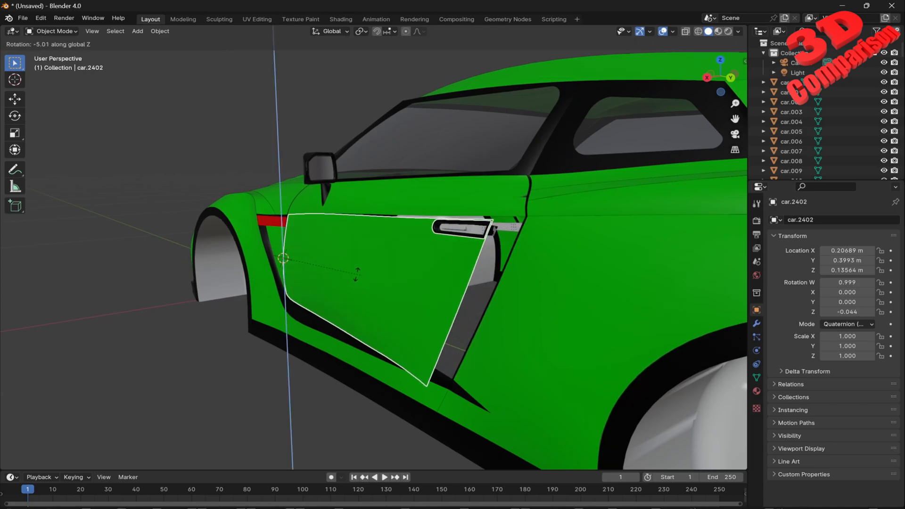
pyautogui.rightClick(315, 265)
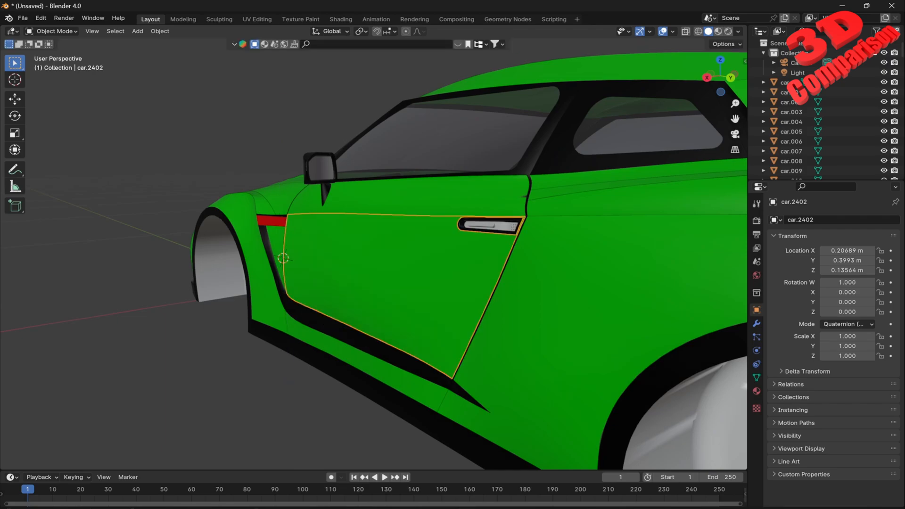
# Parent the remaining insert pieces inside the door handle recess to the door panel using Object (Keep Transform)
pyautogui.click(515, 228)
pyautogui.keyDown('shift'); pyautogui.click(499, 227); pyautogui.keyUp('shift')
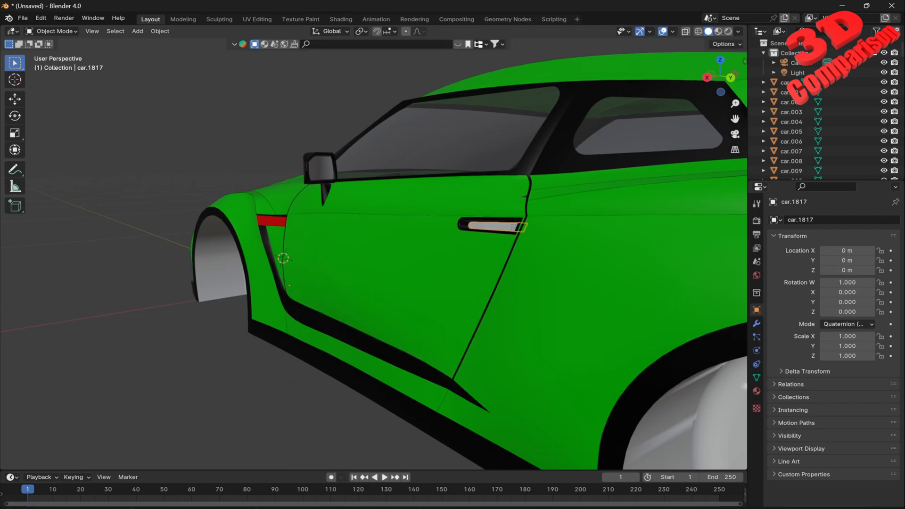
pyautogui.keyDown('shift'); pyautogui.click(471, 255); pyautogui.keyUp('shift')
pyautogui.hotkey('ctrl', 'p')
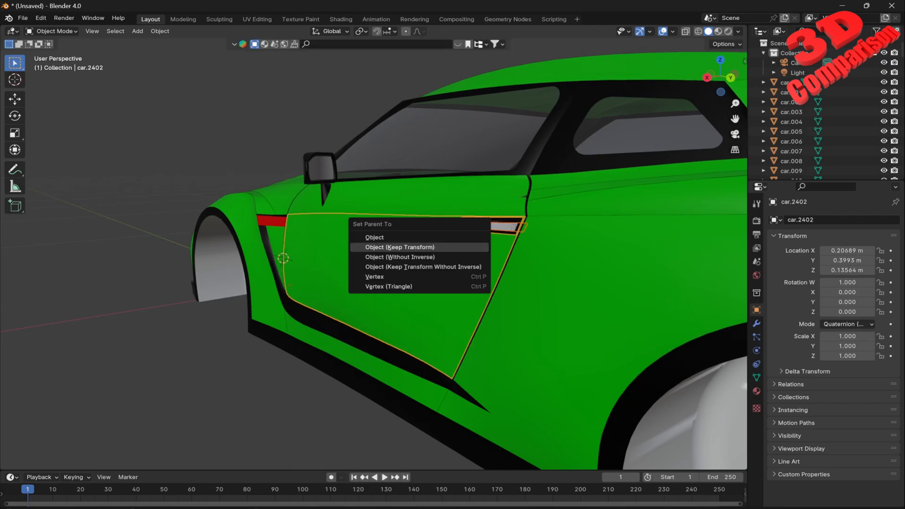
pyautogui.click(399, 247)
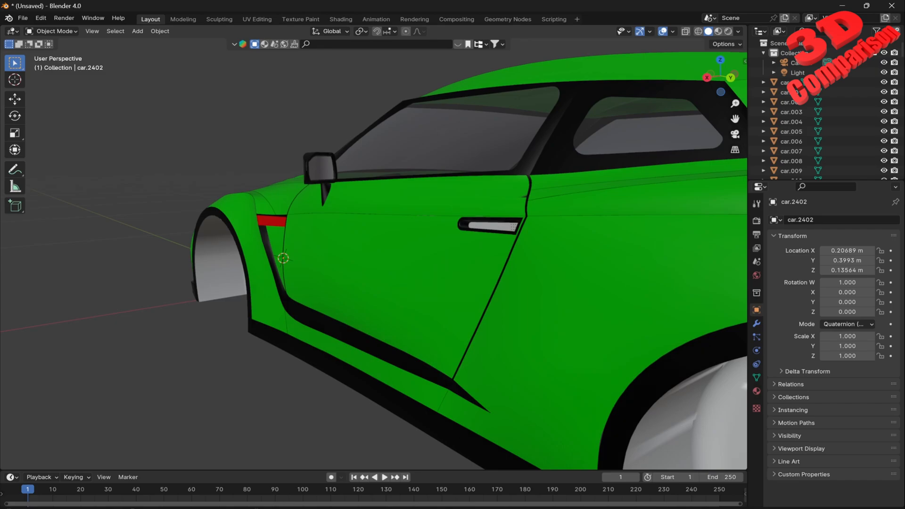
# Try swinging the door panel with its complete handle about the global Z axis, then clear the selection
pyautogui.click(400, 269)
pyautogui.press('r')
pyautogui.press('z')
pyautogui.rightClick(325, 270)
pyautogui.hotkey('alt', 'a')
pyautogui.hotkey('alt', 'h')
# Parent the side window, upper door panel, side mirror and window frame to the lower door panel using Object (Keep Transform)
pyautogui.moveTo(401, 235); pyautogui.dragTo(480, 248, button='middle')
pyautogui.click(491, 203)
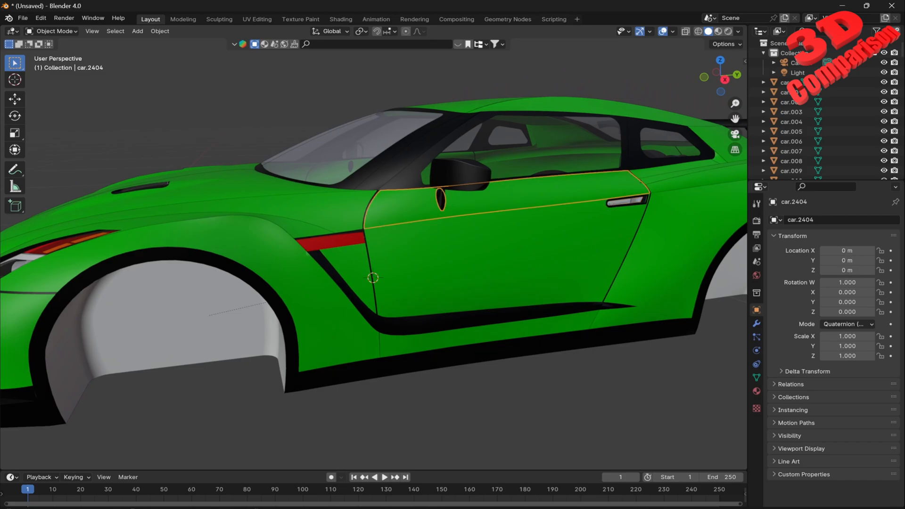
pyautogui.click(513, 156)
pyautogui.click(463, 176)
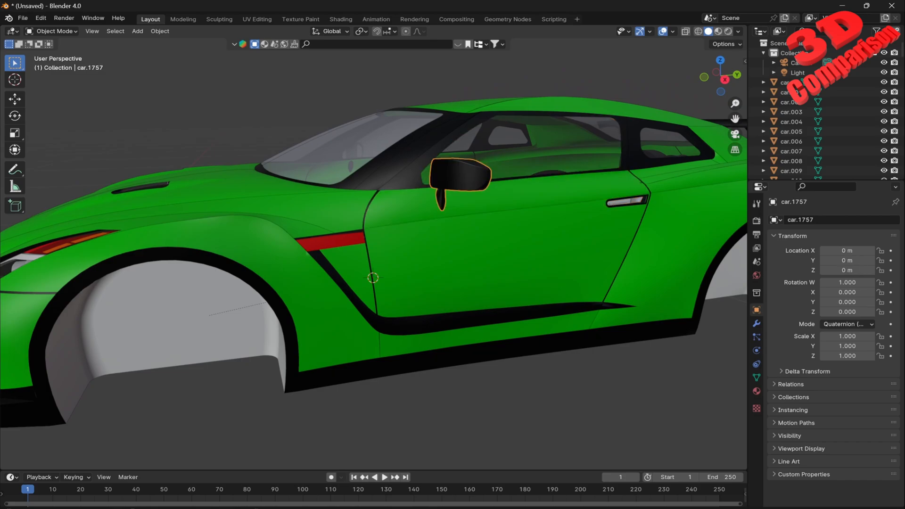
pyautogui.click(532, 151)
pyautogui.moveTo(528, 165); pyautogui.dragTo(503, 177, button='middle')
pyautogui.keyDown('shift'); pyautogui.click(507, 222); pyautogui.keyUp('shift')
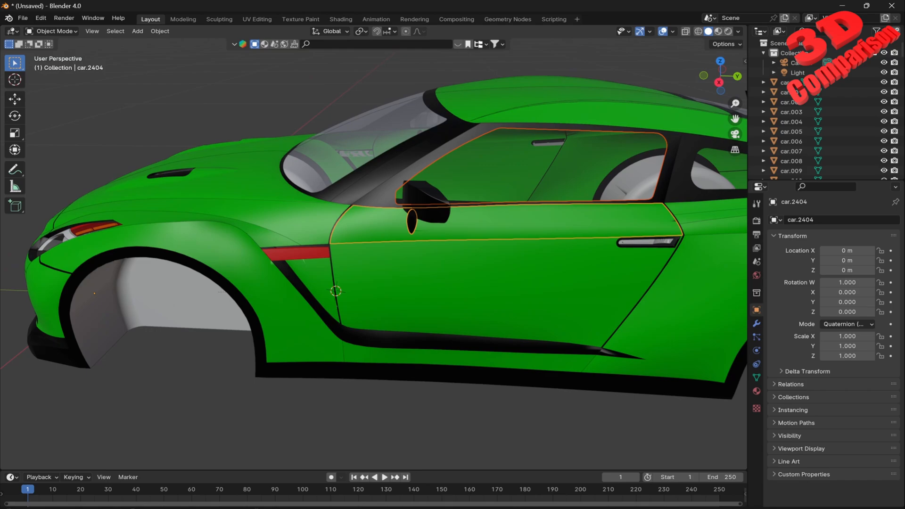
pyautogui.keyDown('shift'); pyautogui.click(428, 201); pyautogui.keyUp('shift')
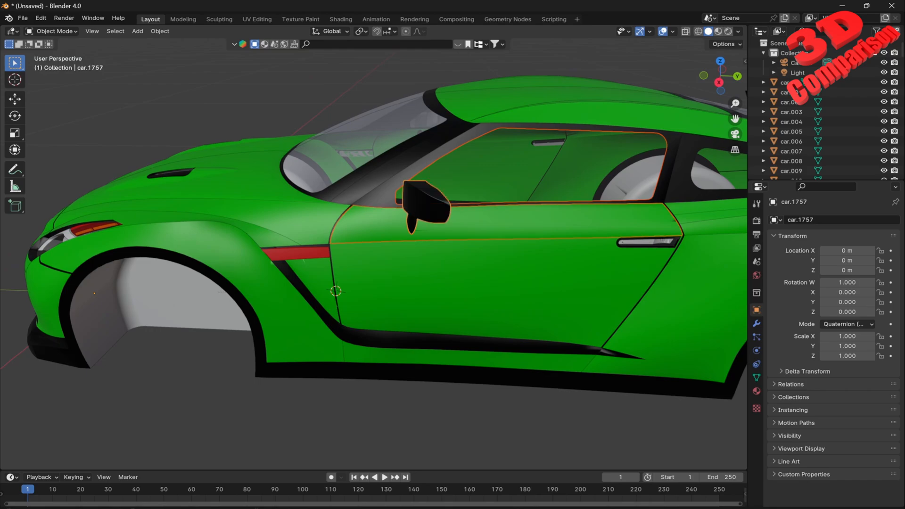
pyautogui.moveTo(428, 201); pyautogui.dragTo(455, 201, button='middle')
pyautogui.keyDown('shift'); pyautogui.click(418, 181); pyautogui.keyUp('shift')
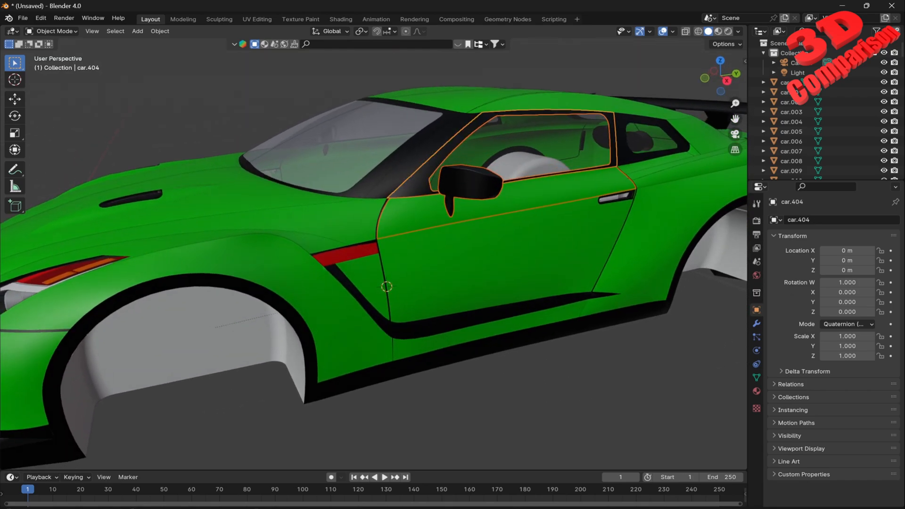
pyautogui.keyDown('shift'); pyautogui.click(440, 241); pyautogui.keyUp('shift')
pyautogui.hotkey('ctrl', 'p')
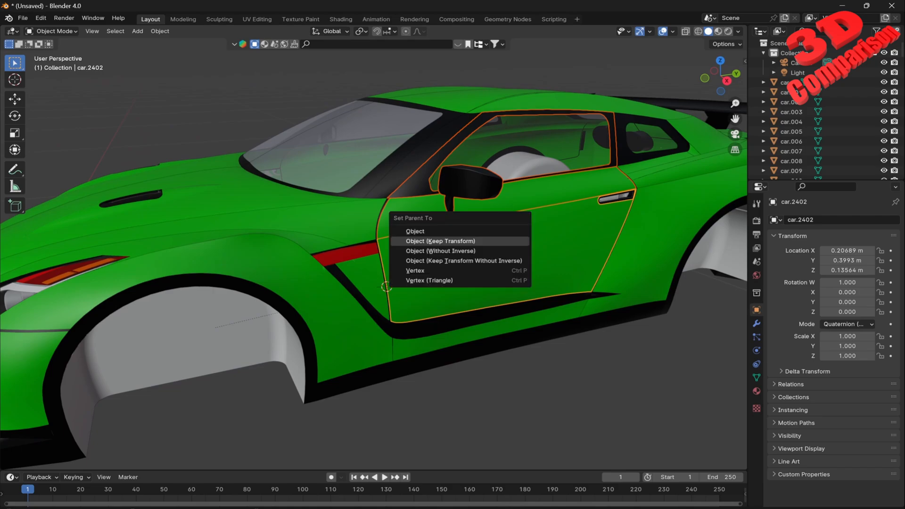
pyautogui.click(441, 240)
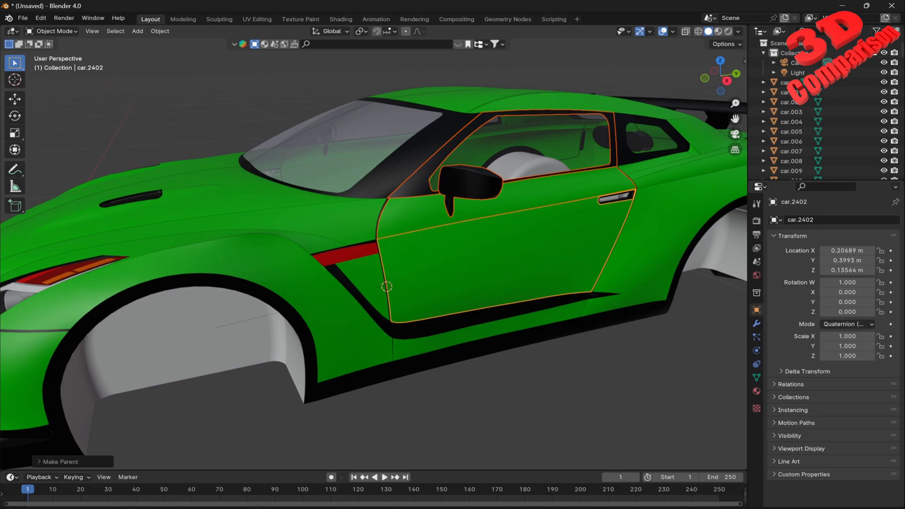
# Try swinging the whole door with its window and mirror about the global Z axis, then deselect everything
pyautogui.press('r')
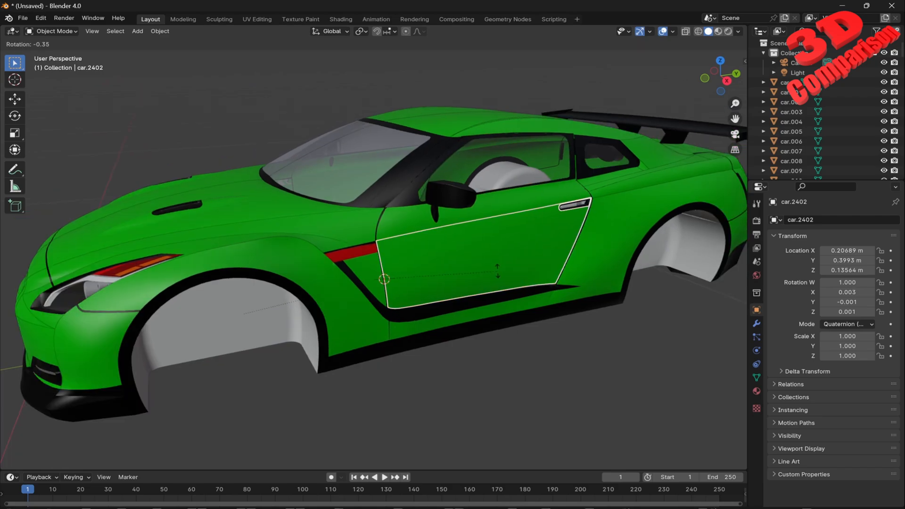
pyautogui.press('z')
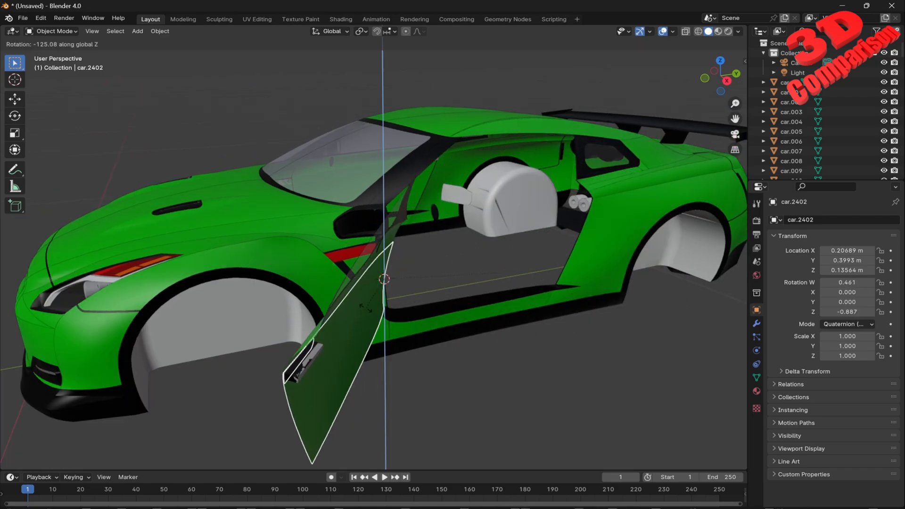
pyautogui.press('Escape')
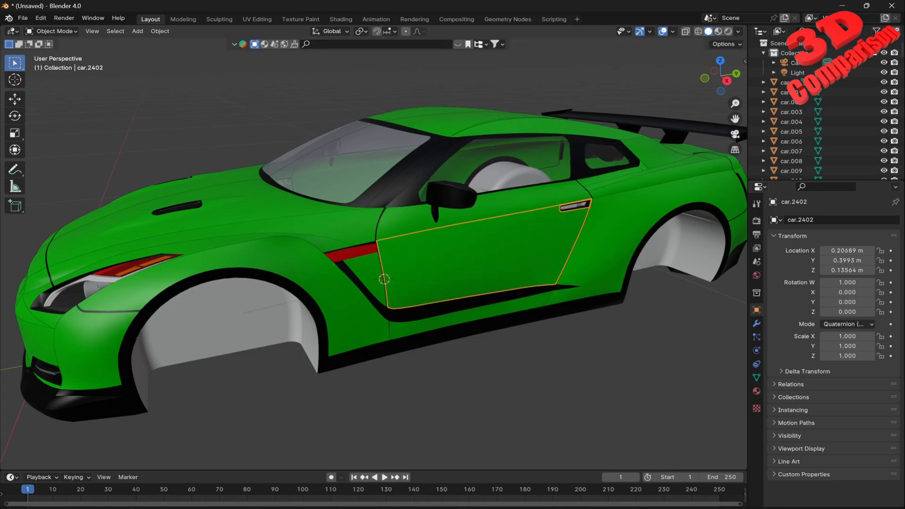
pyautogui.hotkey('alt', 'a')
pyautogui.scroll(-2, 374, 248)
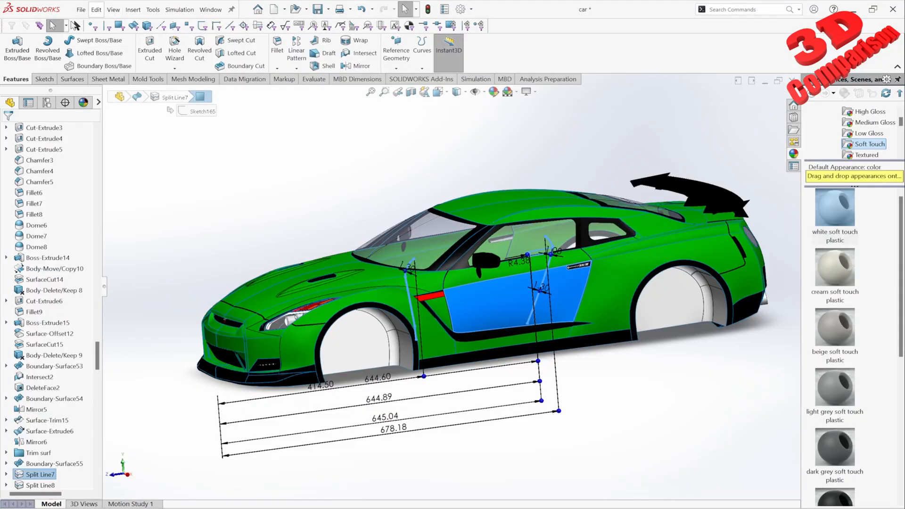
# Export the car part to the Desktop as car in STL format
pyautogui.click(81, 10)
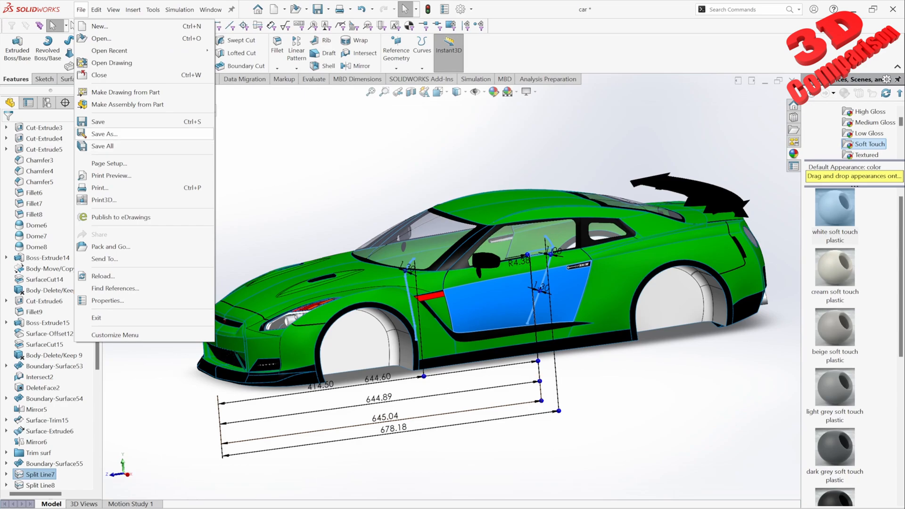
pyautogui.click(104, 134)
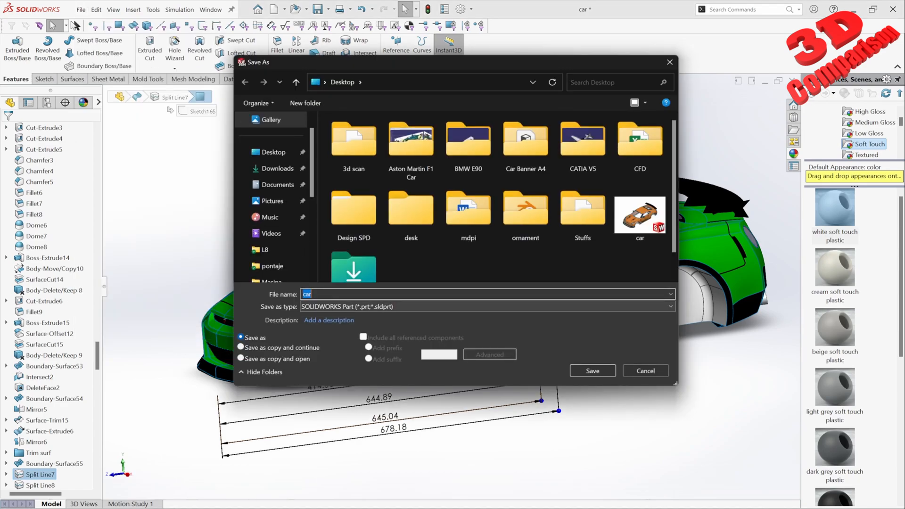
pyautogui.click(486, 306)
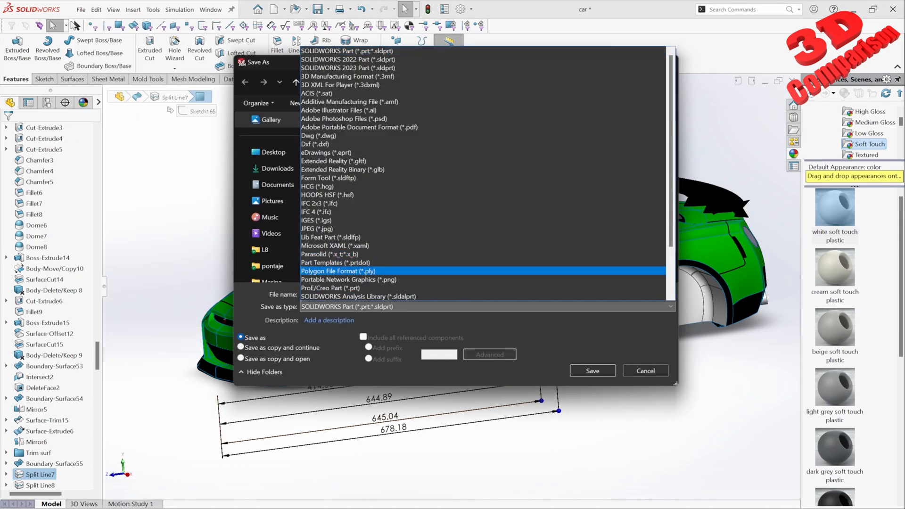
pyautogui.scroll(-3, 483, 271)
pyautogui.click(483, 270)
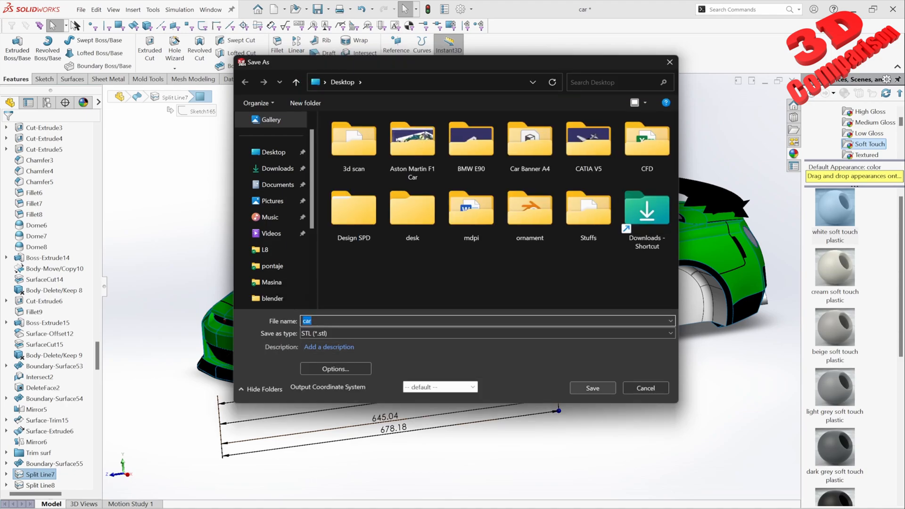
pyautogui.press('Return')
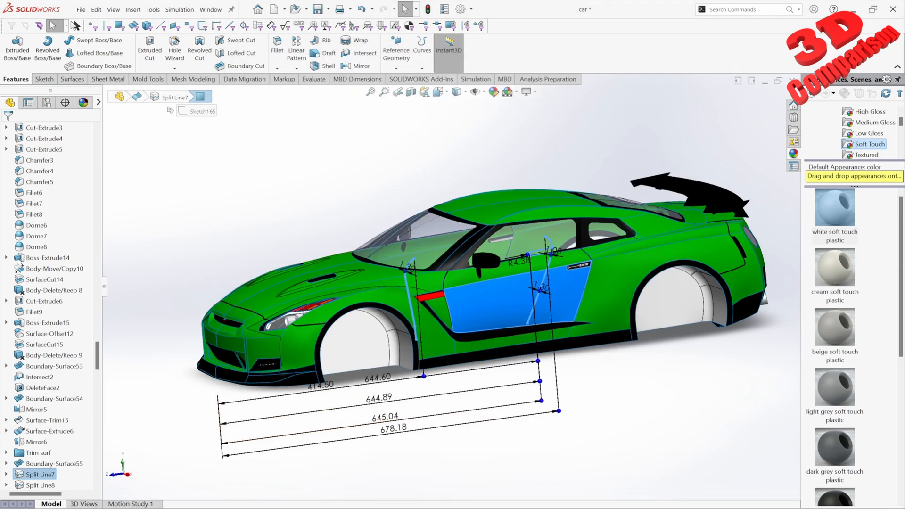
pyautogui.moveTo(443, 202); pyautogui.dragTo(339, 131)
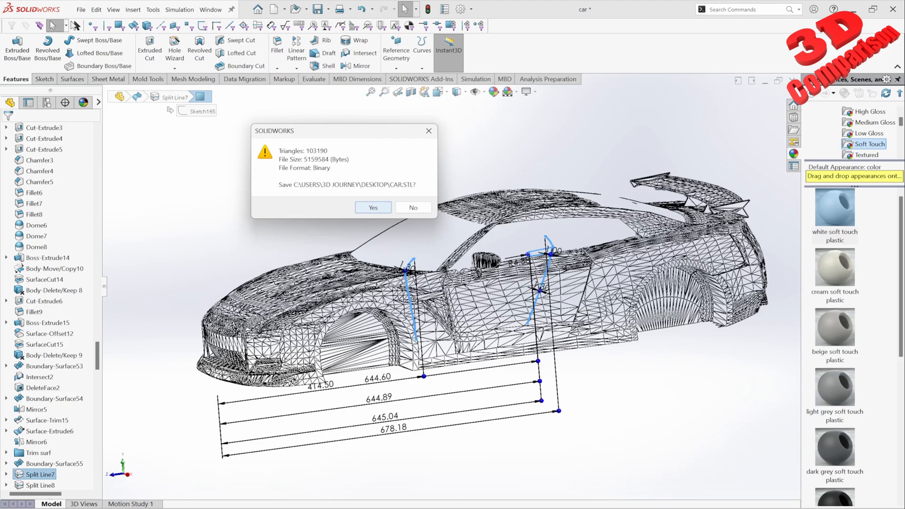
pyautogui.click(372, 207)
# Switch to Blender and import the exported car STL file into the scene with the green car
pyautogui.click(496, 249)
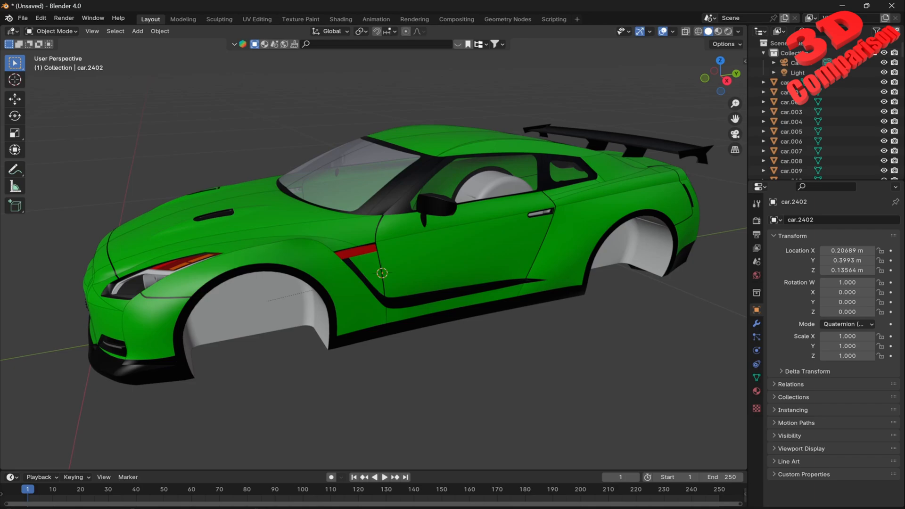
pyautogui.click(22, 18)
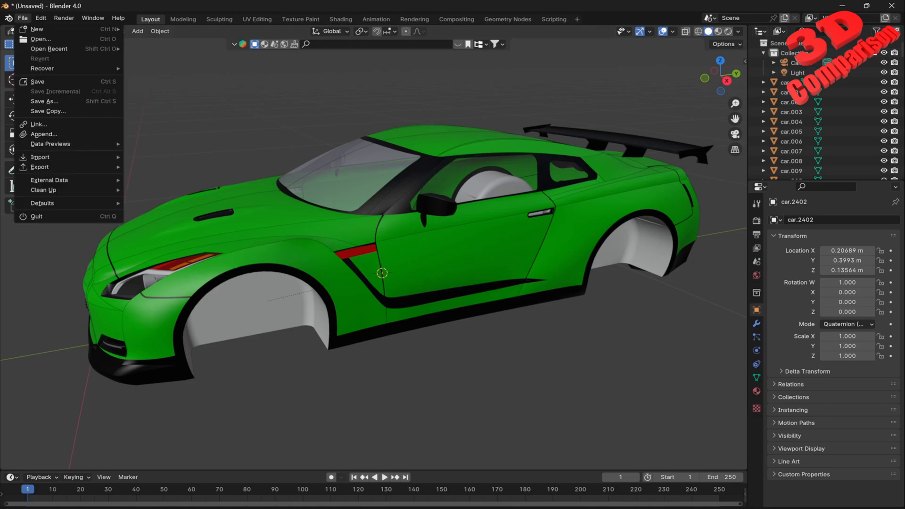
pyautogui.moveTo(40, 157)
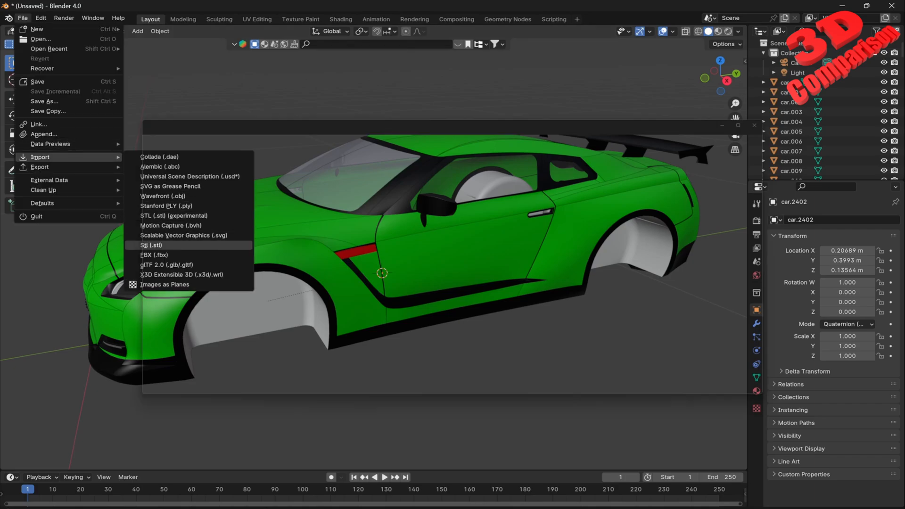
pyautogui.click(151, 245)
pyautogui.doubleClick(421, 311)
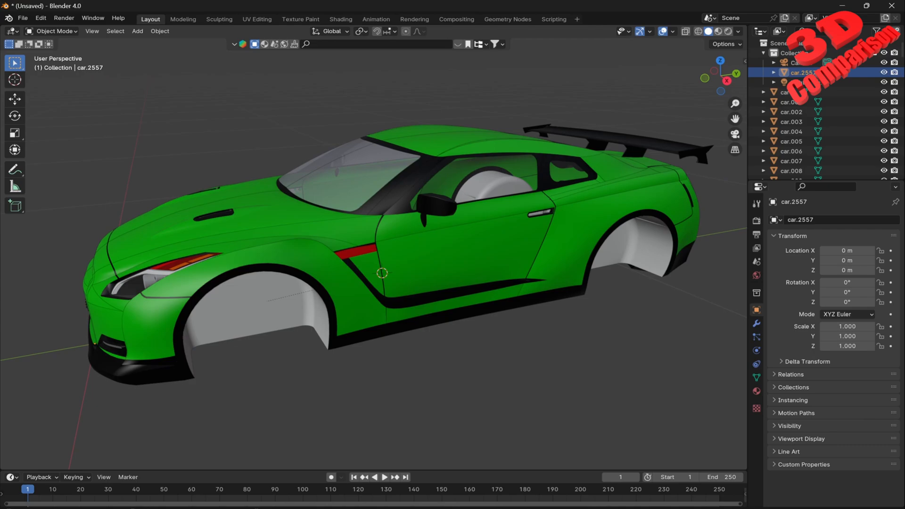
# Scale the oversized imported STL car by 0.001 on all axes
pyautogui.scroll(-10, 377, 245)
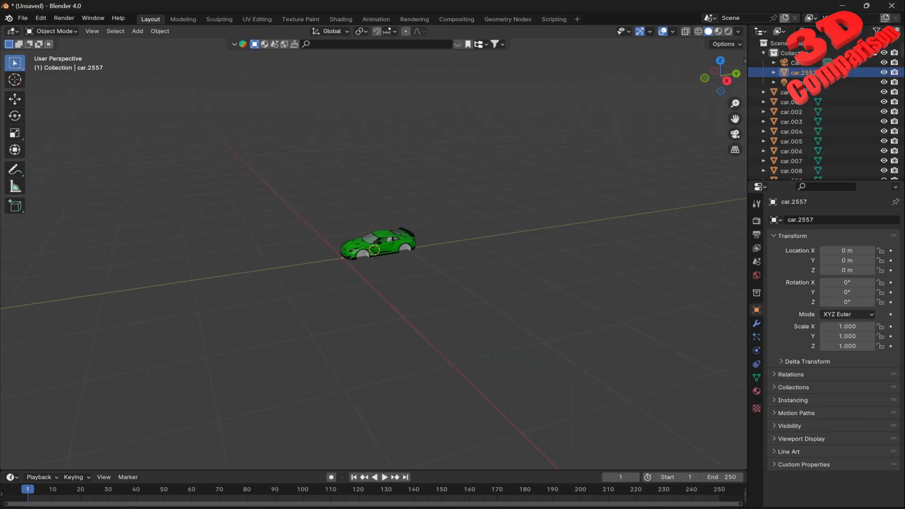
pyautogui.scroll(-8, 374, 248)
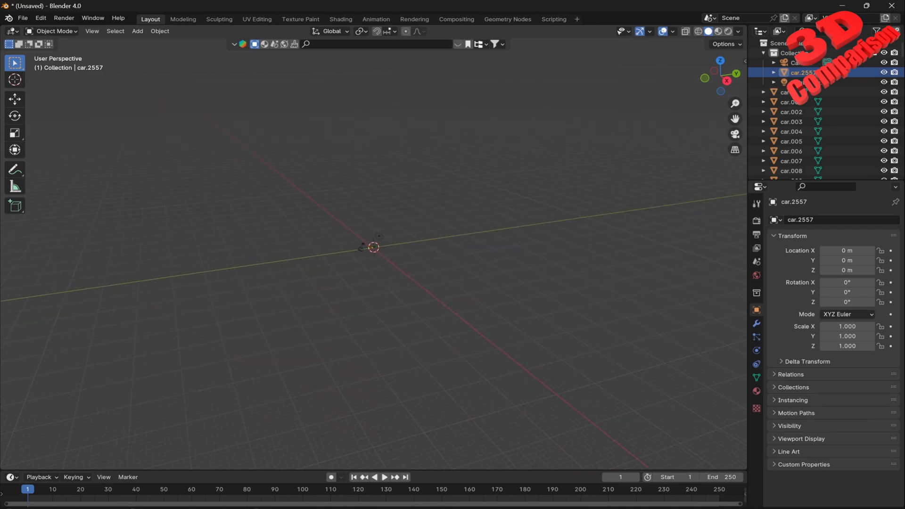
pyautogui.scroll(-8, 374, 248)
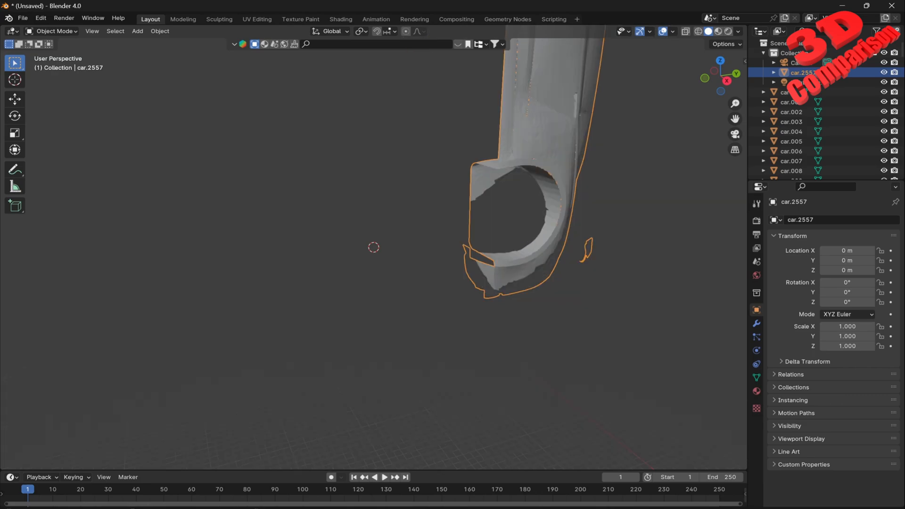
pyautogui.scroll(-5, 374, 247)
pyautogui.scroll(5, 373, 247)
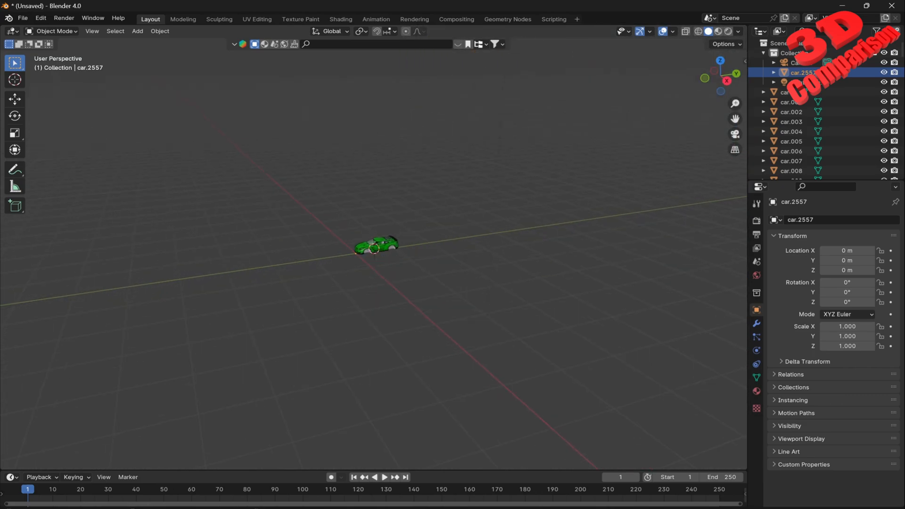
pyautogui.scroll(2, 477, 301)
pyautogui.write('s')
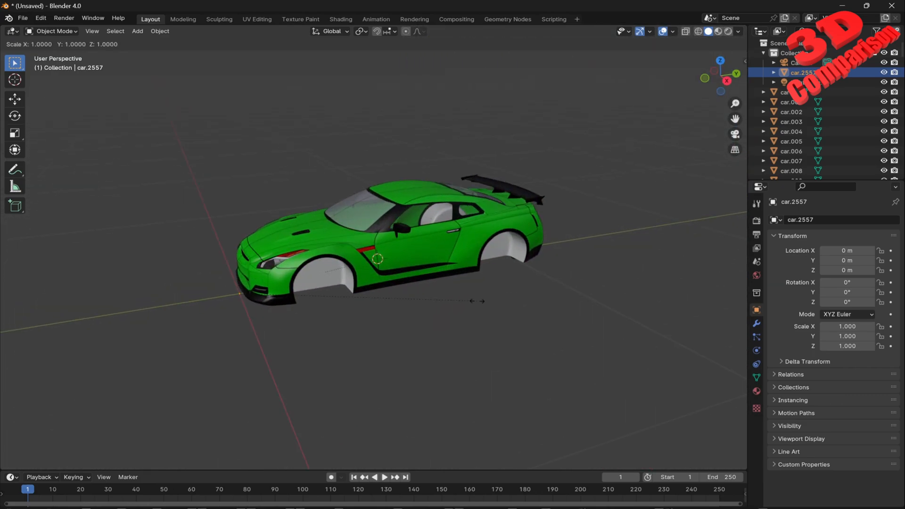
pyautogui.write('0.001')
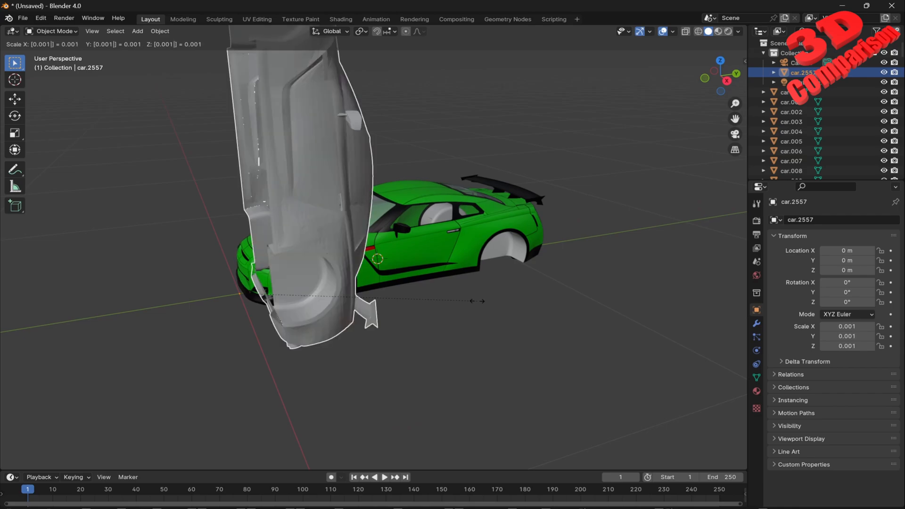
pyautogui.press('Return')
pyautogui.scroll(-2, 373, 255)
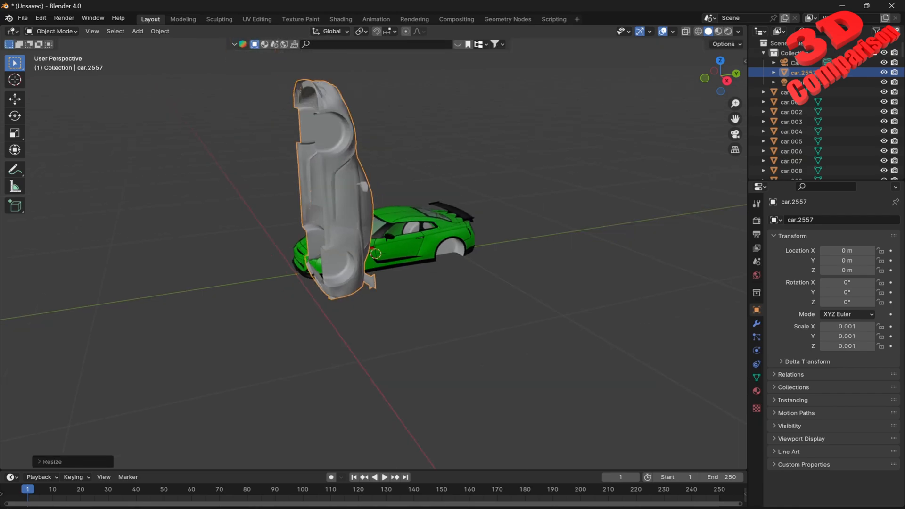
pyautogui.press('r')
pyautogui.press('z')
pyautogui.rightClick(470, 214)
pyautogui.press('r')
pyautogui.press('y')
pyautogui.rightClick(453, 191)
# Rotate the imported STL car 90° about the global X axis
pyautogui.press('r')
pyautogui.press('x')
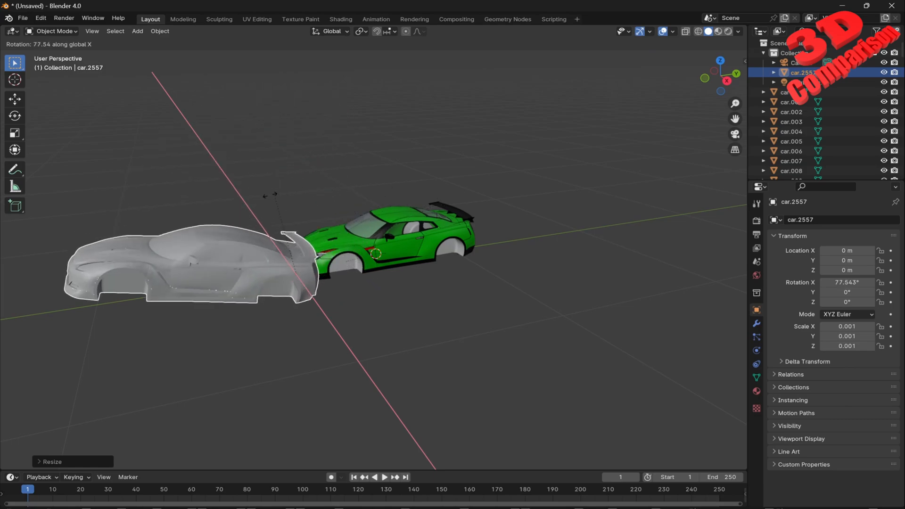
pyautogui.write('90')
pyautogui.press('Return')
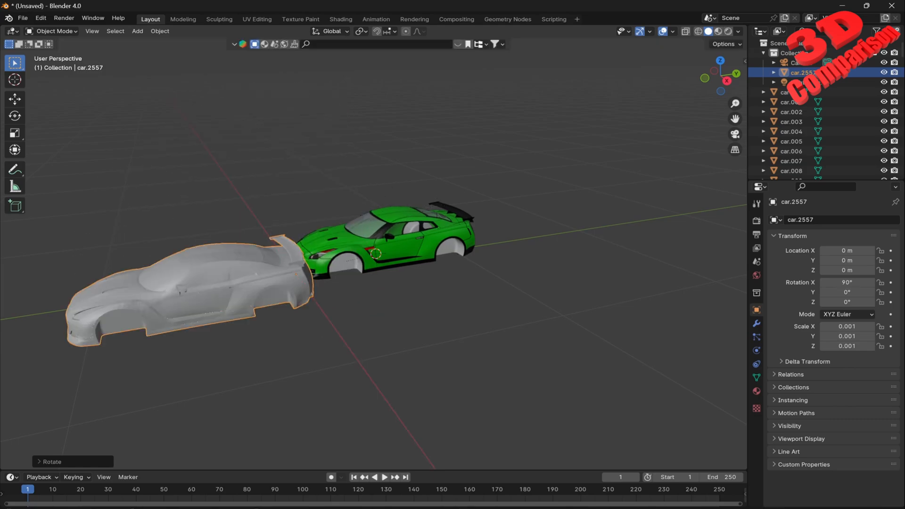
# Move the STL car about 1.1 m along Y and about 0.42 m along X, beside the green car
pyautogui.moveTo(424, 236); pyautogui.dragTo(444, 244, button='middle')
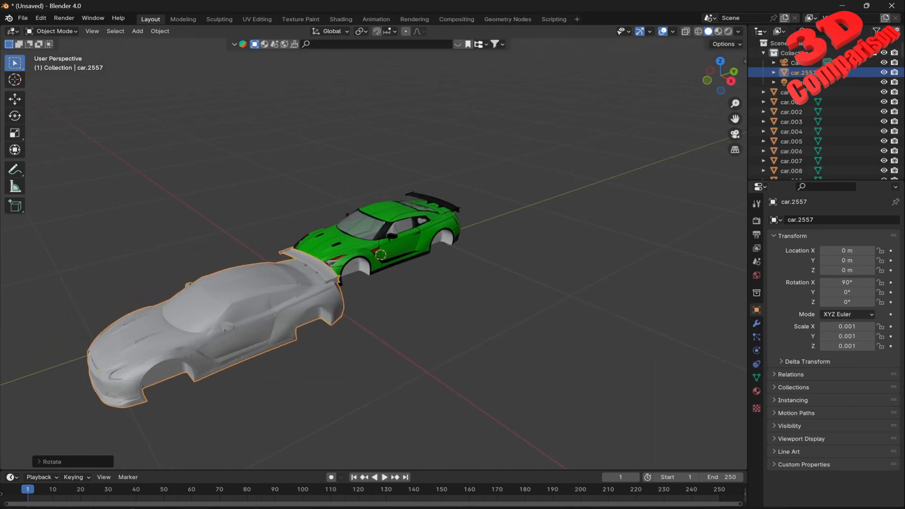
pyautogui.press('g')
pyautogui.press('y')
pyautogui.press('Return')
pyautogui.press('g')
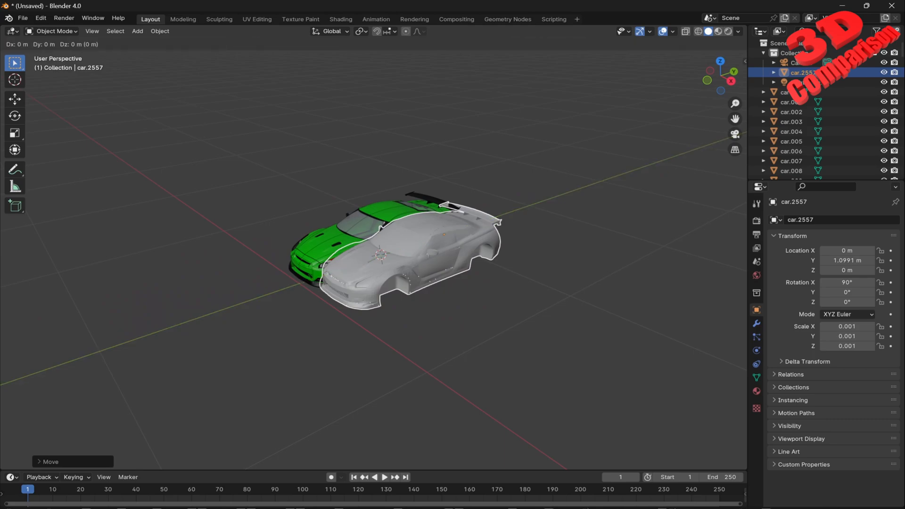
pyautogui.press('x')
pyautogui.press('Return')
# Apply Shade Smooth to the grey STL car
pyautogui.scroll(4, 374, 250)
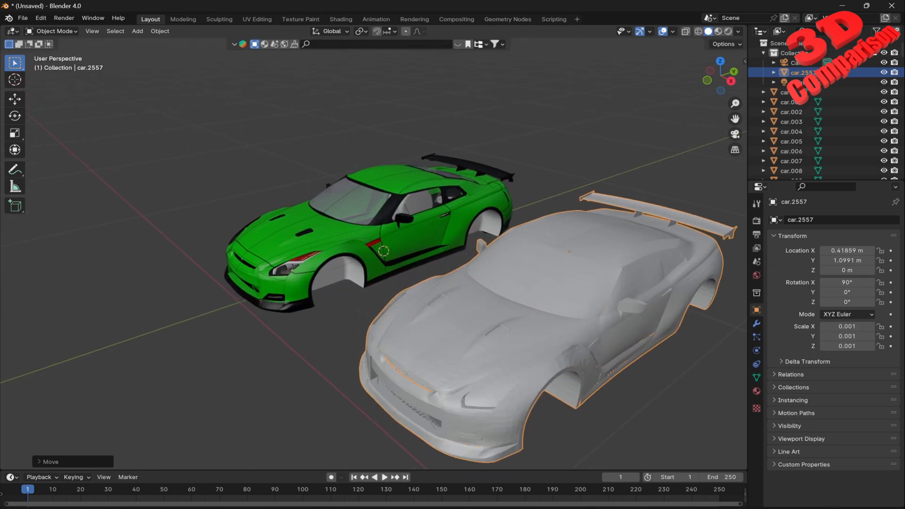
pyautogui.scroll(8, 373, 250)
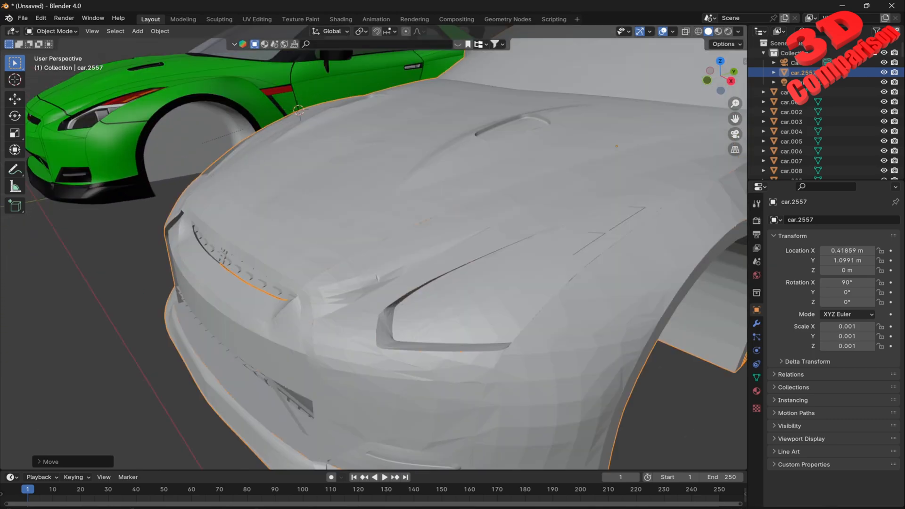
pyautogui.scroll(-4, 374, 250)
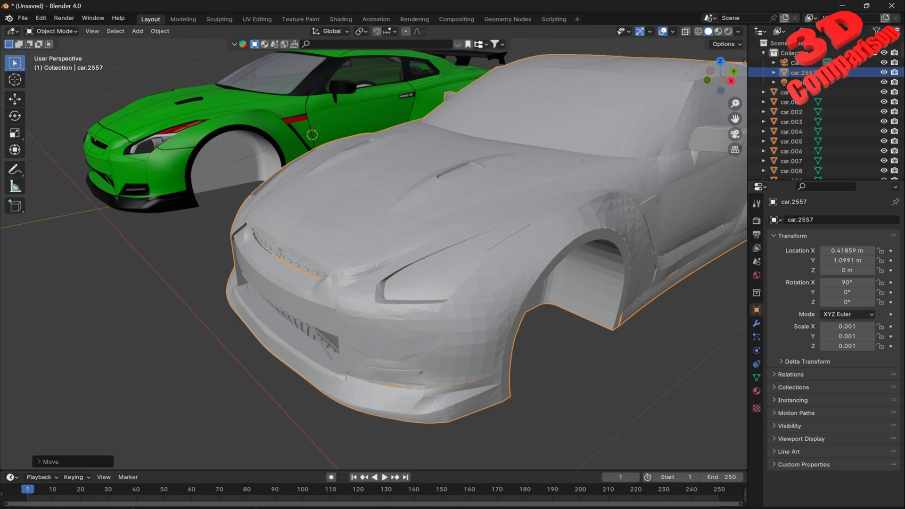
pyautogui.rightClick(450, 297)
pyautogui.click(450, 298)
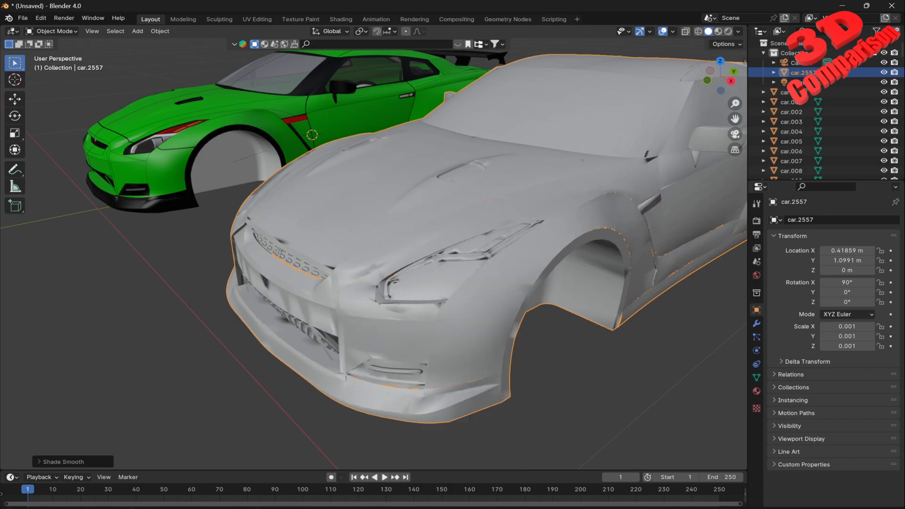
# Compare the meshes of both cars in X-ray and wireframe display, restoring opaque solid shading to examine the grey car's front surfaces
pyautogui.keyDown('shift'); pyautogui.moveTo(450, 298); pyautogui.dragTo(590, 341, button='middle'); pyautogui.keyUp('shift')
pyautogui.hotkey('alt', 'z')
pyautogui.scroll(4, 374, 250)
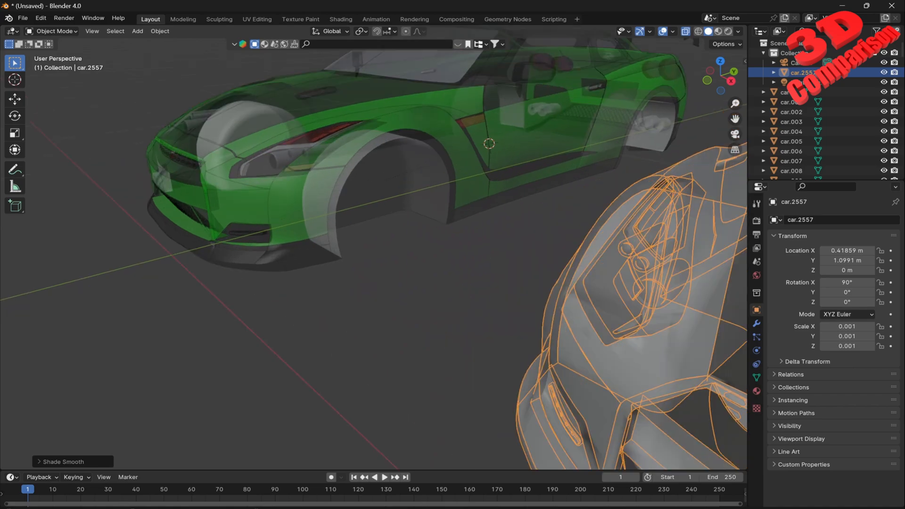
pyautogui.scroll(-3, 374, 250)
pyautogui.click(698, 31)
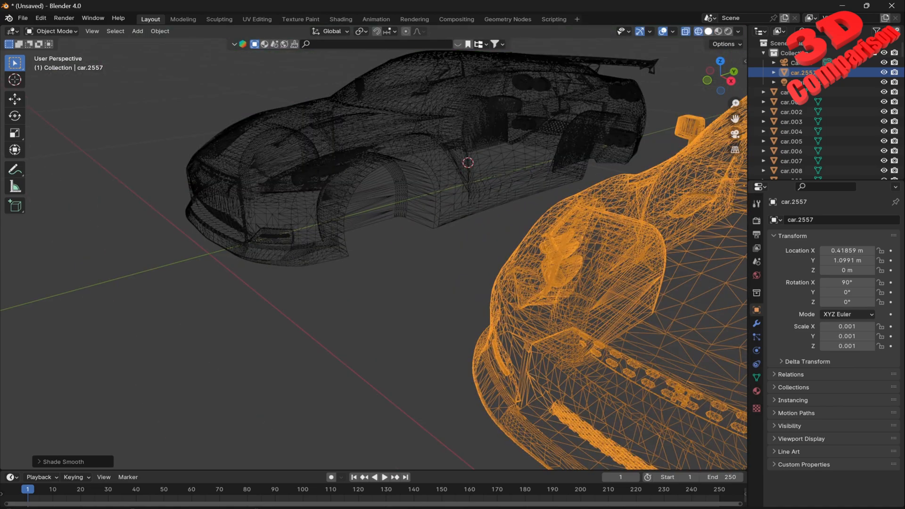
pyautogui.click(708, 31)
pyautogui.hotkey('alt', 'z')
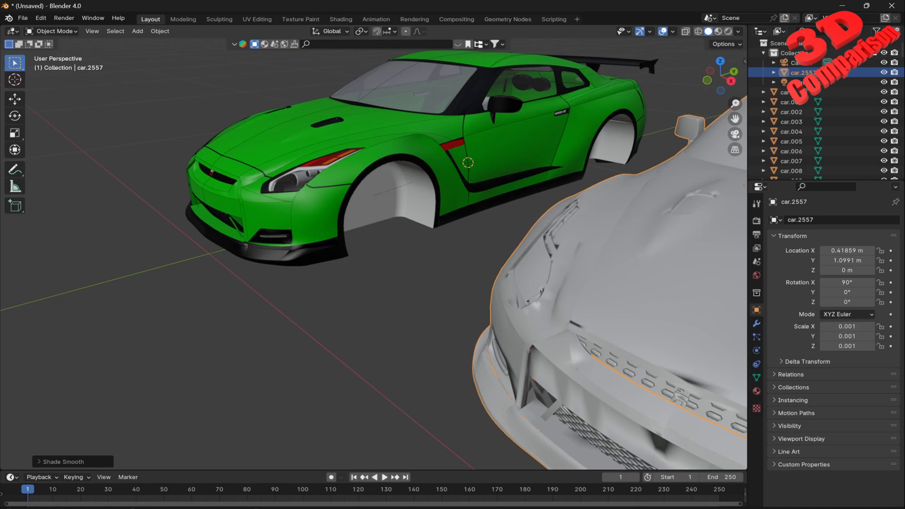
pyautogui.scroll(3, 374, 250)
pyautogui.keyDown('shift'); pyautogui.moveTo(374, 250); pyautogui.dragTo(443, 304, button='middle'); pyautogui.keyUp('shift')
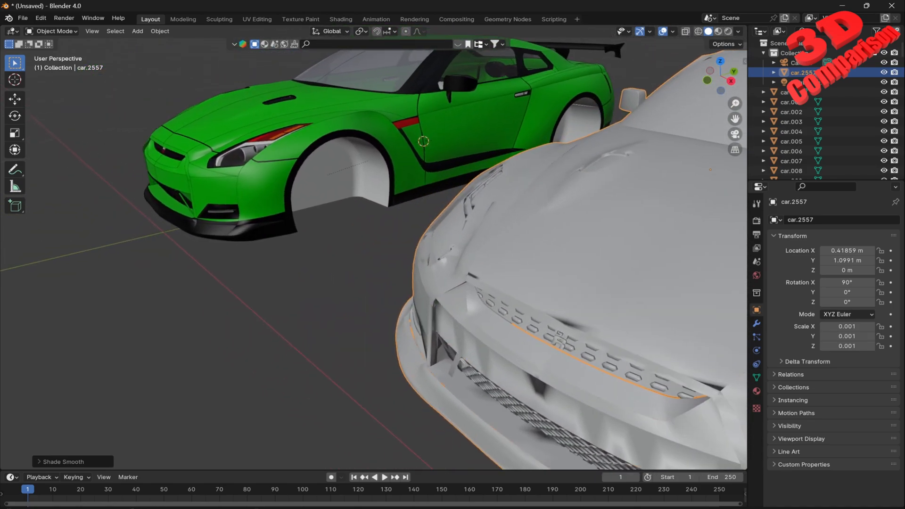
pyautogui.scroll(-8, 374, 249)
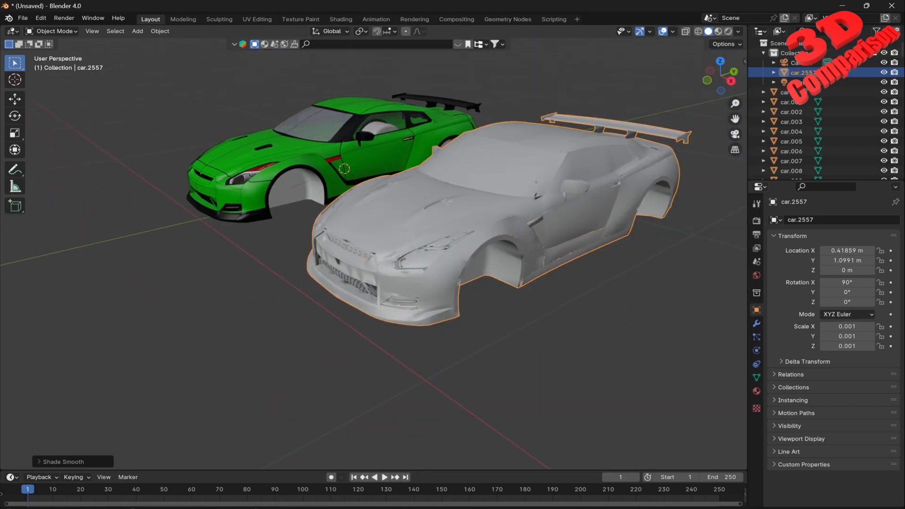
# Select the grey STL car and enter Edit Mode with its door side in view
pyautogui.click(425, 363)
pyautogui.moveTo(424, 363); pyautogui.dragTo(372, 367, button='middle')
pyautogui.click(391, 273)
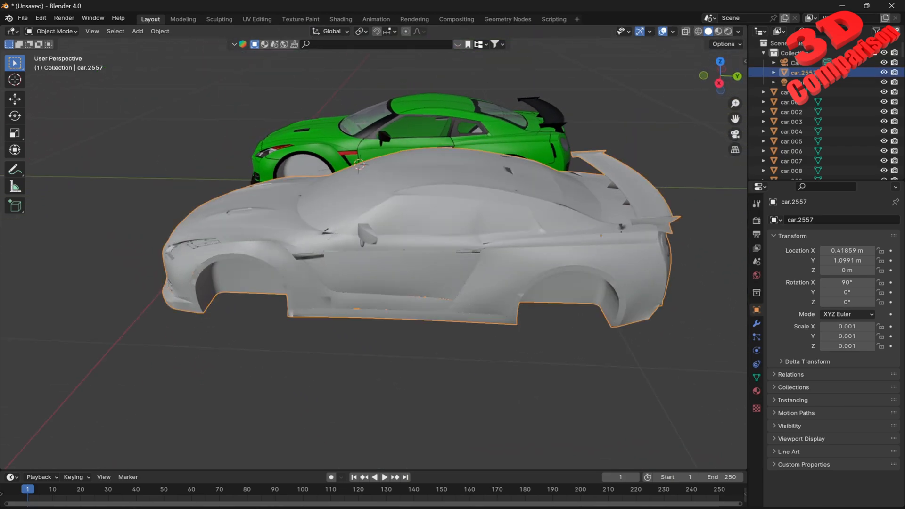
pyautogui.moveTo(391, 273)
pyautogui.mouseDown(button='middle')
pyautogui.moveTo(421, 254)
pyautogui.moveTo(441, 274)
pyautogui.moveTo(394, 276)
pyautogui.mouseUp(button='middle')
pyautogui.scroll(2, 440, 273)
pyautogui.scroll(2, 441, 273)
pyautogui.moveTo(393, 276); pyautogui.dragTo(363, 273, button='middle')
pyautogui.press('Tab')
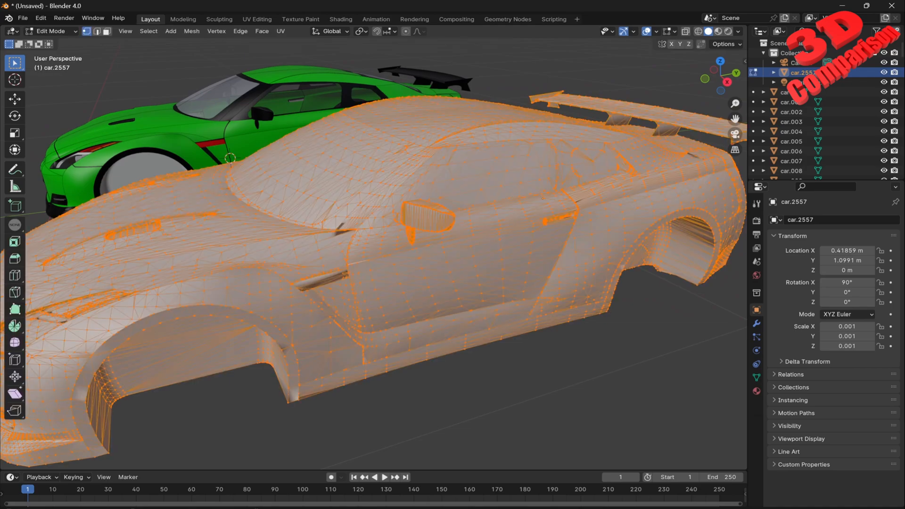
# Select a single vertex on the lower door panel and repeatedly grow the selection across the panel
pyautogui.click(475, 267)
pyautogui.press('ctrl+KP_Add')
pyautogui.press('ctrl+KP_Add')
pyautogui.press('ctrl+KP_Add')
pyautogui.press('ctrl+KP_Add')
pyautogui.press('ctrl+KP_Add')
pyautogui.press('ctrl+KP_Add')
pyautogui.press('ctrl+KP_Add')
pyautogui.press('ctrl+KP_Add')
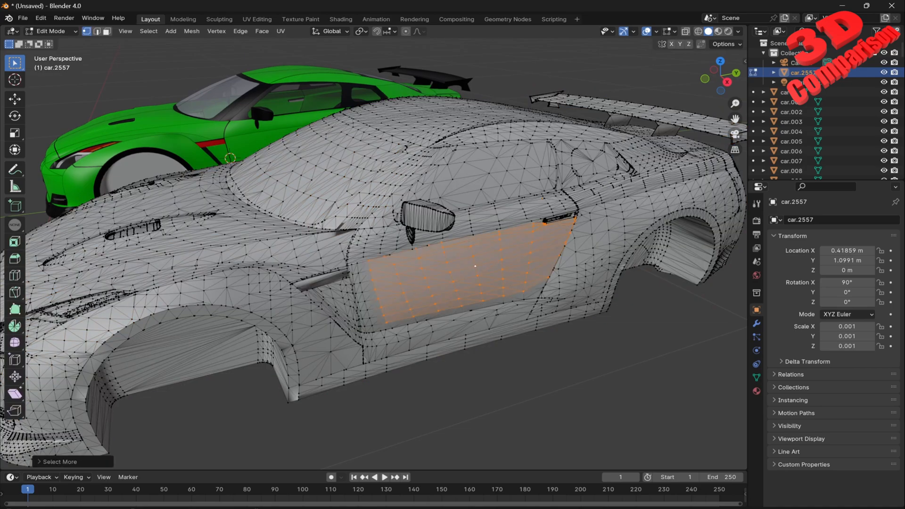
# Shrink the door panel selection, and grow it again past the panel's edges into the neighbouring body surfaces
pyautogui.press('ctrl+KP_Subtract')
pyautogui.press('ctrl+KP_Subtract')
pyautogui.press('ctrl+KP_Subtract')
pyautogui.press('ctrl+KP_Subtract')
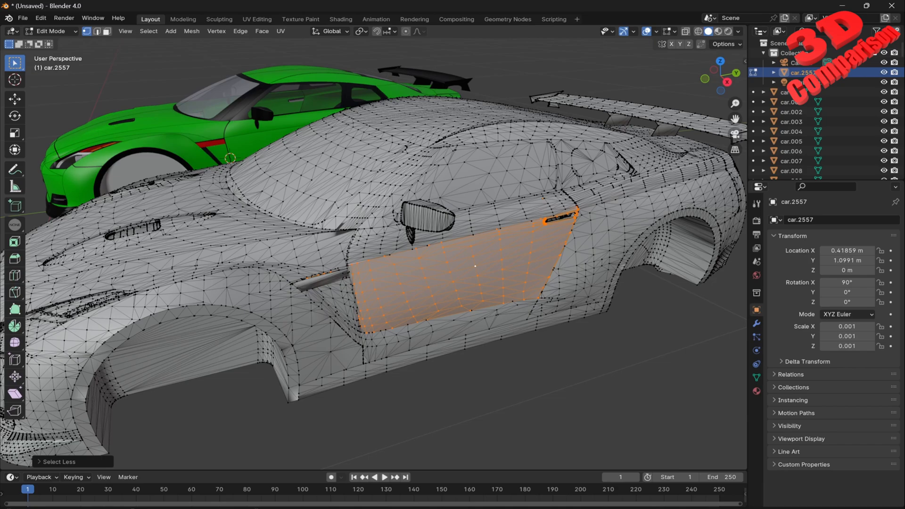
pyautogui.press('ctrl+KP_Subtract')
pyautogui.press('ctrl+KP_Add')
pyautogui.press('ctrl+KP_Add')
pyautogui.press('ctrl+KP_Add')
pyautogui.press('ctrl+KP_Add')
pyautogui.press('ctrl+KP_Add')
pyautogui.press('ctrl+KP_Add')
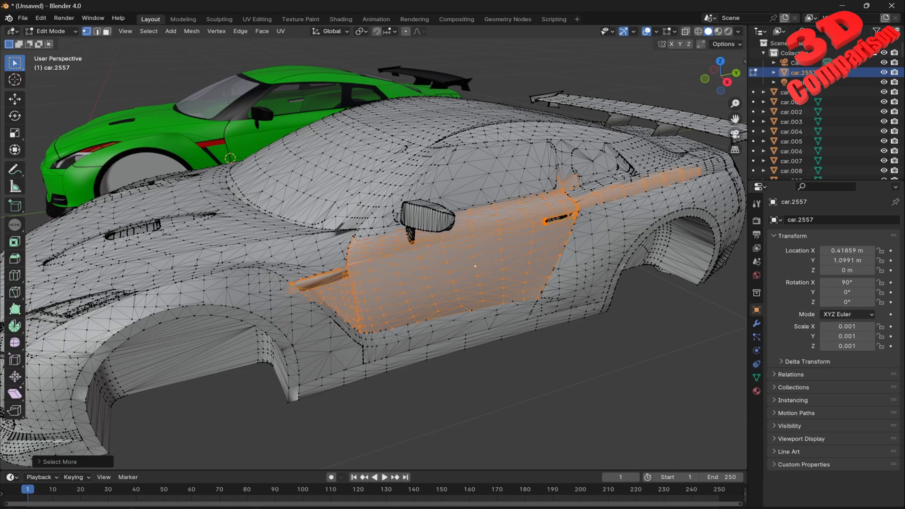
# Shrink the grey car's door selection step by step and return to Object Mode
pyautogui.press('ctrl+KP_Subtract')
pyautogui.press('ctrl+KP_Subtract')
pyautogui.press('ctrl+KP_Subtract')
pyautogui.press('ctrl+KP_Subtract')
pyautogui.press('ctrl+KP_Subtract')
pyautogui.press('Tab')
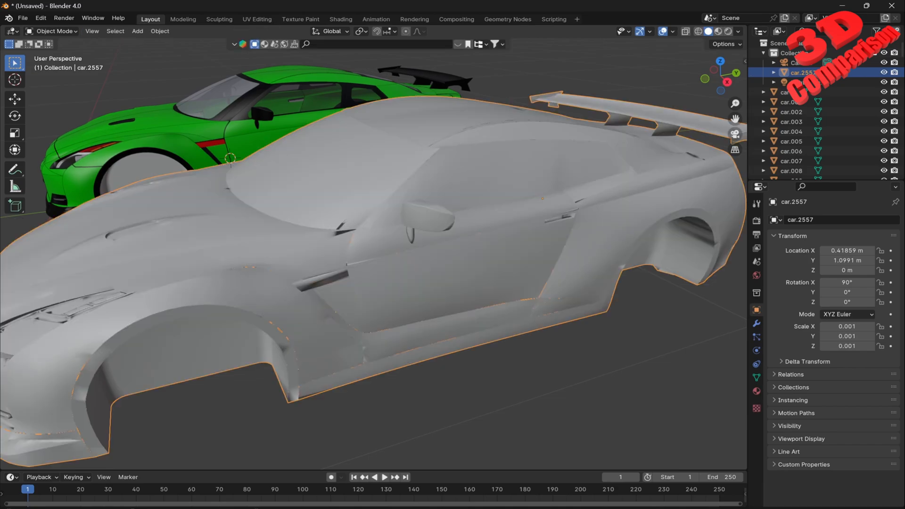
# Select the green car's hood panel containing the driver-side vent and enter Edit Mode on it
pyautogui.keyDown('shift'); pyautogui.moveTo(301, 188); pyautogui.dragTo(447, 273, button='middle'); pyautogui.keyUp('shift')
pyautogui.click(273, 202)
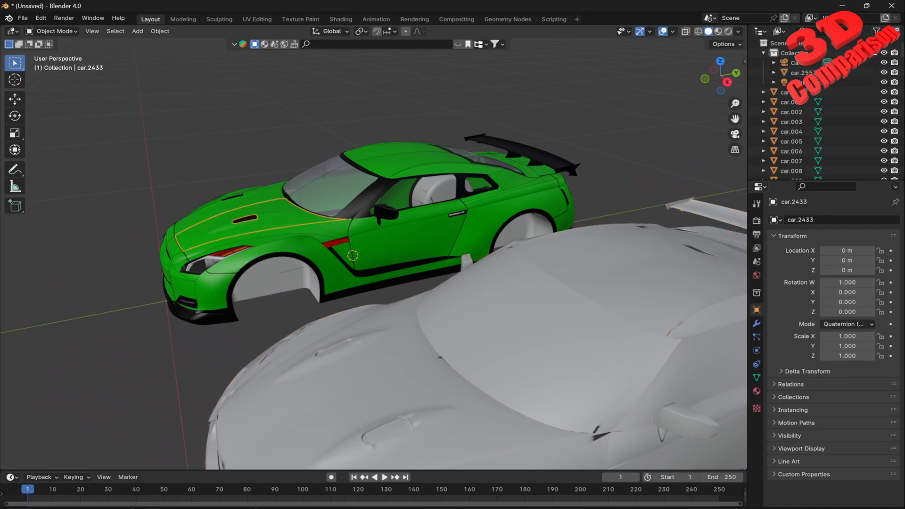
pyautogui.scroll(2, 273, 203)
pyautogui.moveTo(273, 203); pyautogui.dragTo(320, 213, button='middle')
pyautogui.press('Tab')
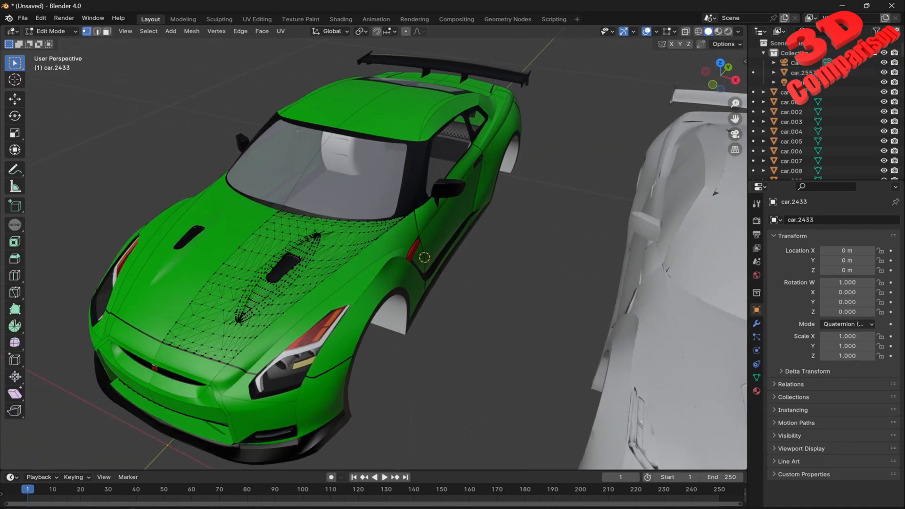
# Select one vertex on the green hood panel, grow the selection across the whole panel, and return to Object Mode
pyautogui.click(342, 246)
pyautogui.press('ctrl+KP_Add')
pyautogui.press('ctrl+KP_Add')
pyautogui.press('ctrl+KP_Add')
pyautogui.press('ctrl+KP_Add')
pyautogui.press('ctrl+KP_Add')
pyautogui.press('ctrl+KP_Add')
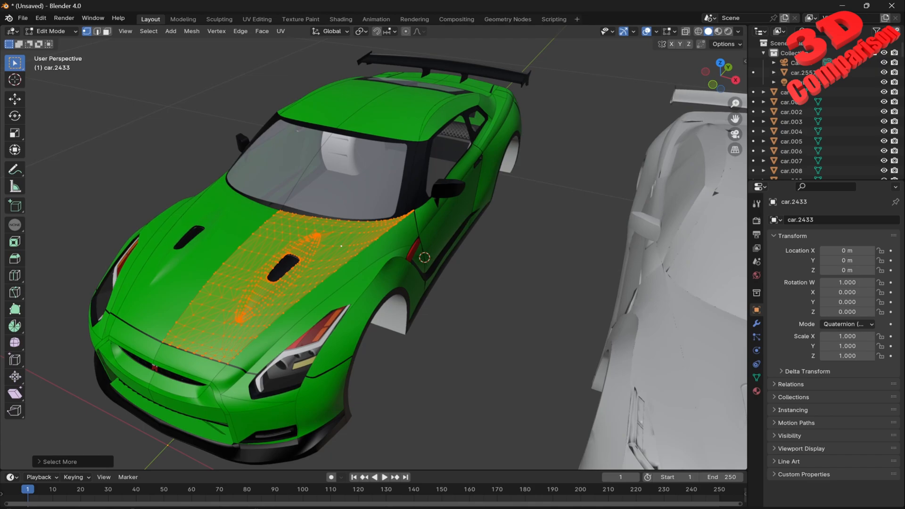
pyautogui.press('Tab')
# Select the green car's roof panel, windshield pillar, hood-side strip and front fender one after another
pyautogui.click(397, 112)
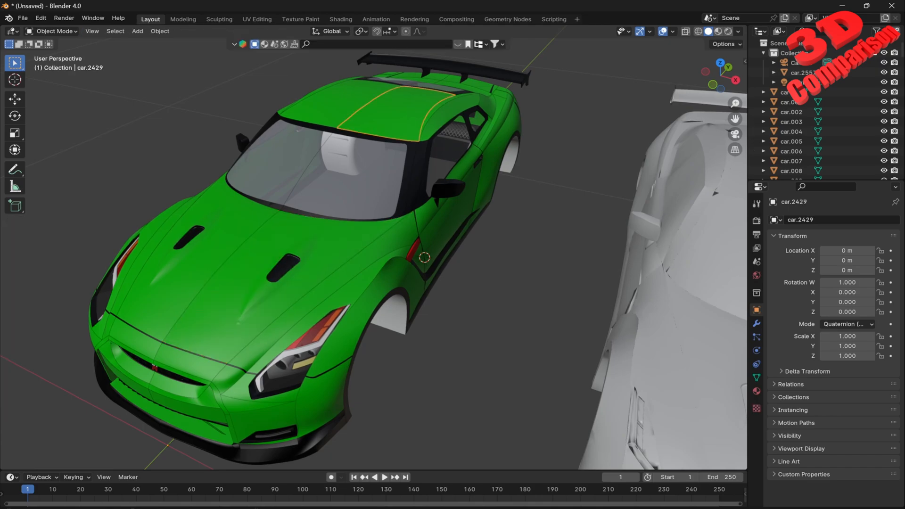
pyautogui.click(419, 174)
pyautogui.moveTo(419, 173); pyautogui.dragTo(357, 160, button='middle')
pyautogui.click(357, 234)
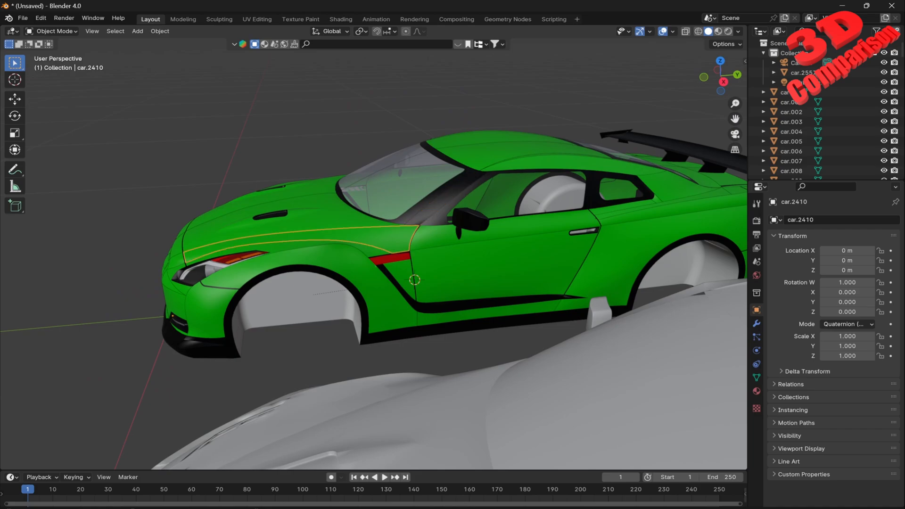
pyautogui.click(351, 260)
# Select the green car's front bumper corner and the neighbouring bumper pieces below the headlight individually
pyautogui.keyDown('shift'); pyautogui.moveTo(351, 261); pyautogui.dragTo(451, 209, button='middle'); pyautogui.keyUp('shift')
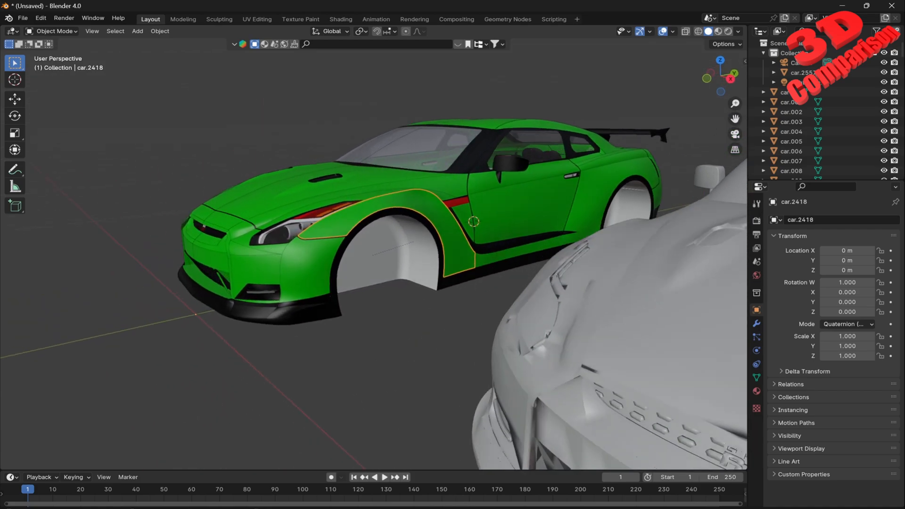
pyautogui.scroll(2, 451, 209)
pyautogui.click(274, 278)
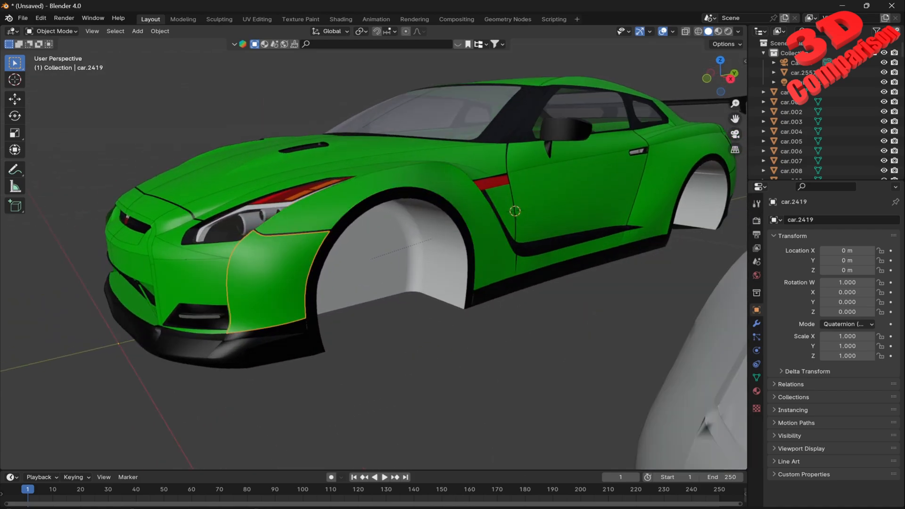
pyautogui.click(193, 282)
pyautogui.click(181, 235)
pyautogui.click(171, 252)
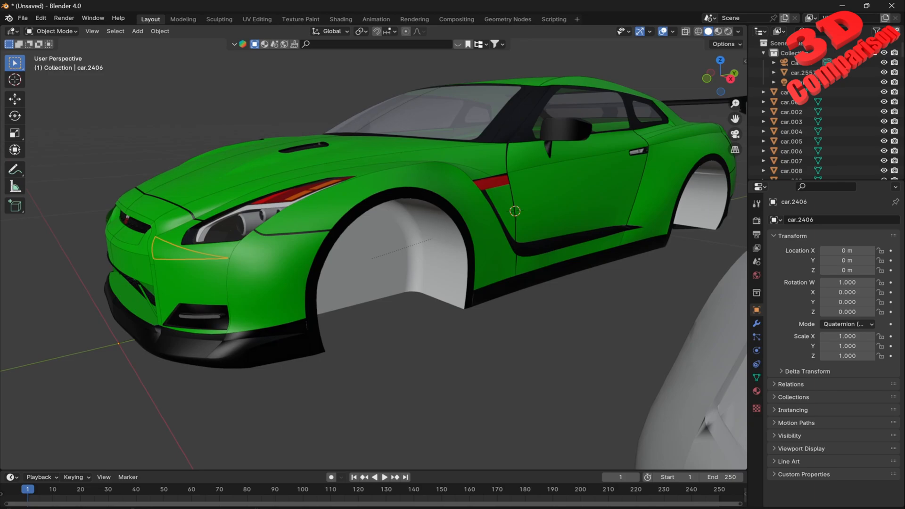
# Try moving several of the green car's front bumper panels individually, cancelling each move
pyautogui.keyDown('shift'); pyautogui.moveTo(171, 252); pyautogui.dragTo(292, 218, button='middle'); pyautogui.keyUp('shift')
pyautogui.press('g')
pyautogui.rightClick(207, 166)
pyautogui.click(242, 214)
pyautogui.press('g')
pyautogui.rightClick(204, 168)
pyautogui.click(202, 218)
pyautogui.click(351, 215)
pyautogui.press('g')
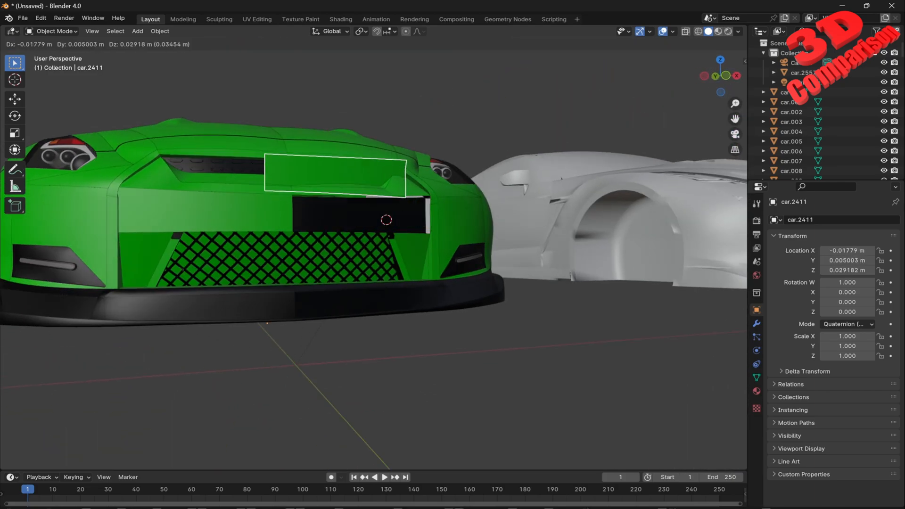
pyautogui.rightClick(341, 163)
# Clear the object selection with both complete cars in view side by side
pyautogui.moveTo(341, 163); pyautogui.dragTo(136, 194, button='middle')
pyautogui.scroll(-3, 288, 196)
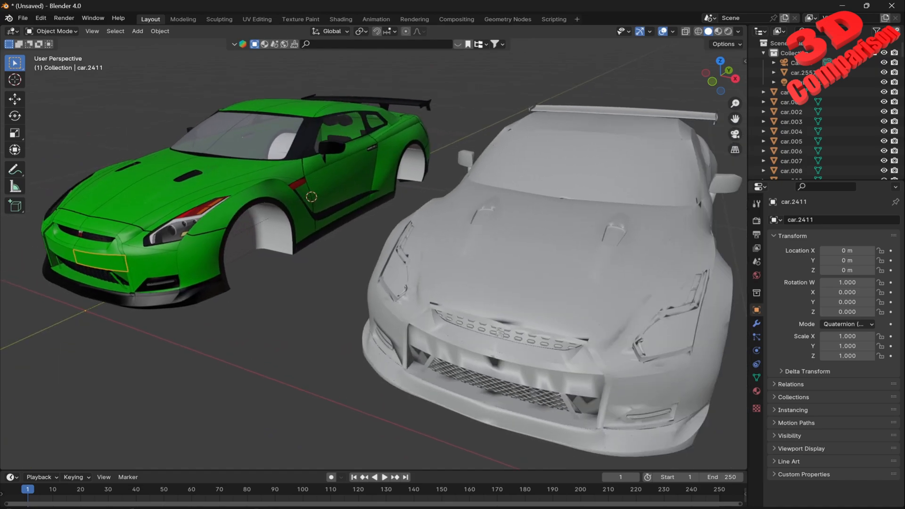
pyautogui.moveTo(208, 212); pyautogui.dragTo(184, 207, button='middle')
pyautogui.scroll(-1, 189, 209)
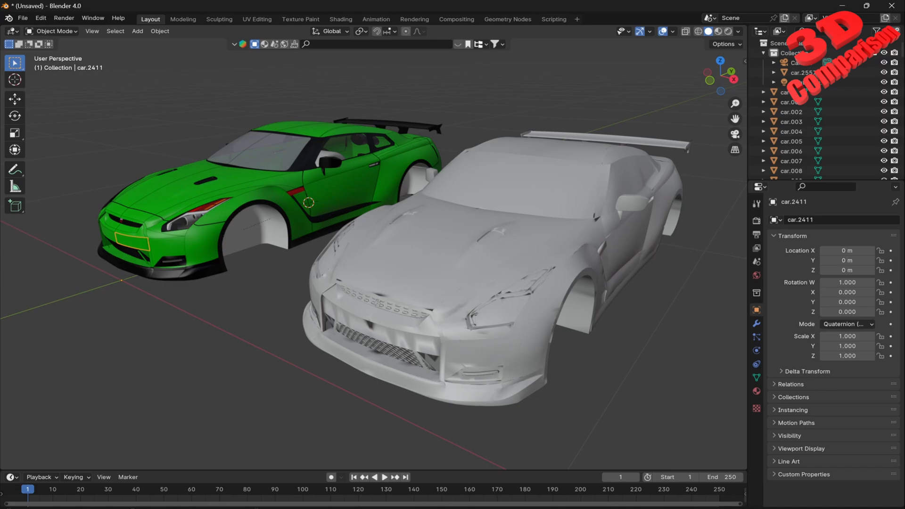
pyautogui.moveTo(406, 457); pyautogui.dragTo(15, 241)
pyautogui.click(15, 242)
pyautogui.moveTo(390, 454); pyautogui.dragTo(748, 243)
pyautogui.click(736, 250)
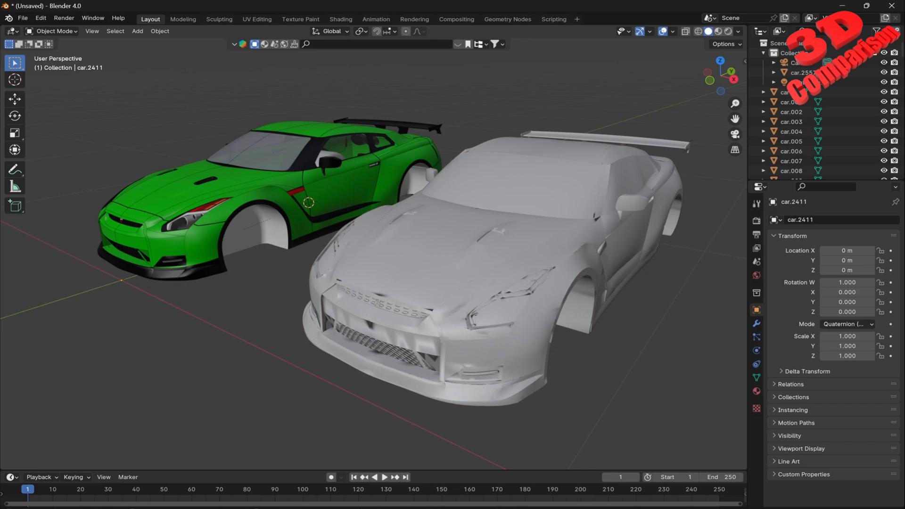